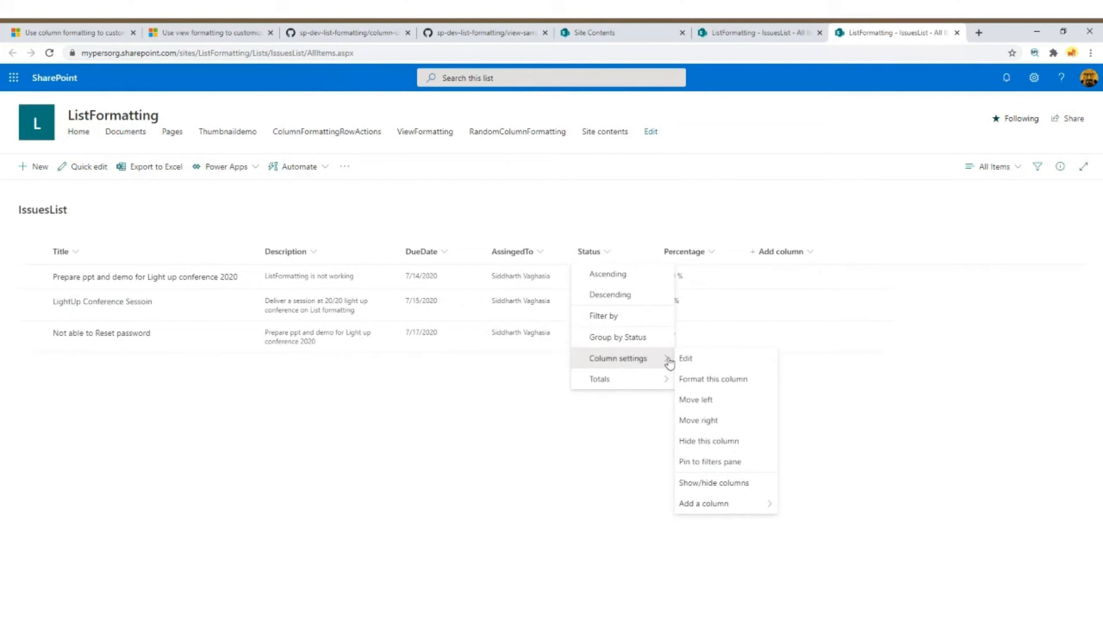
Turn on conditional formatting for the Status column and give all values the darkest blue fill
left_click(708, 382)
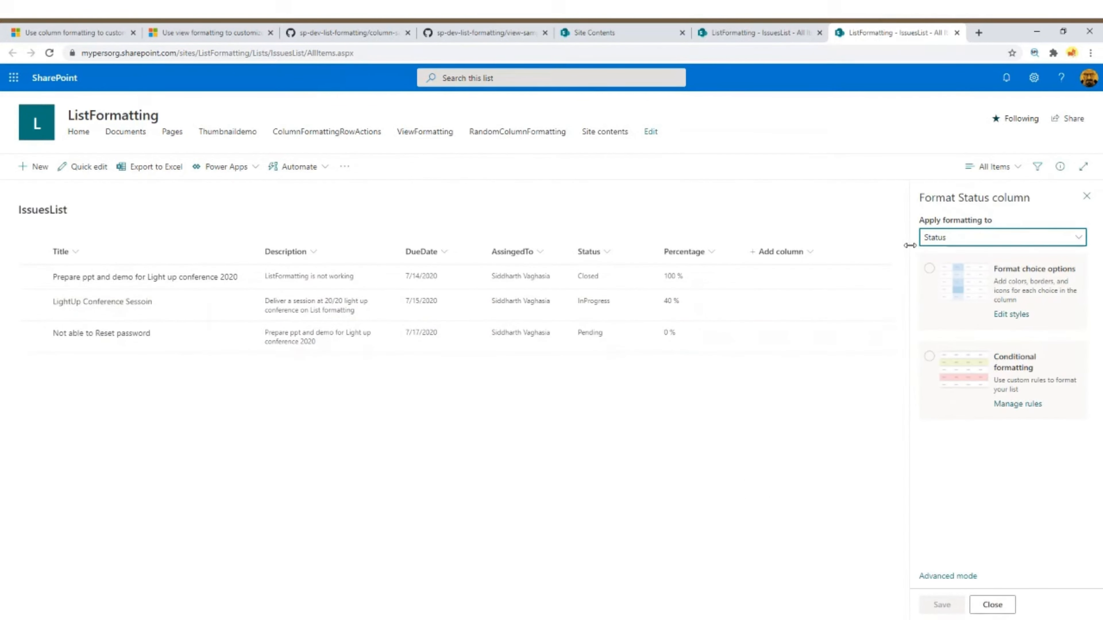
left_click_drag(910, 245, 818, 255)
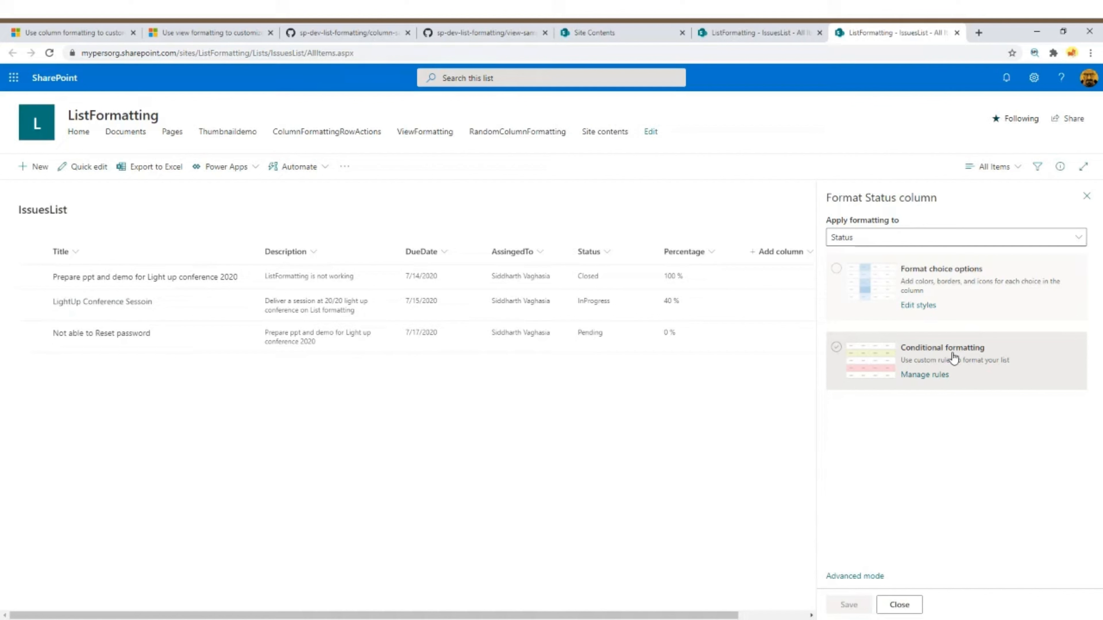
left_click(836, 351)
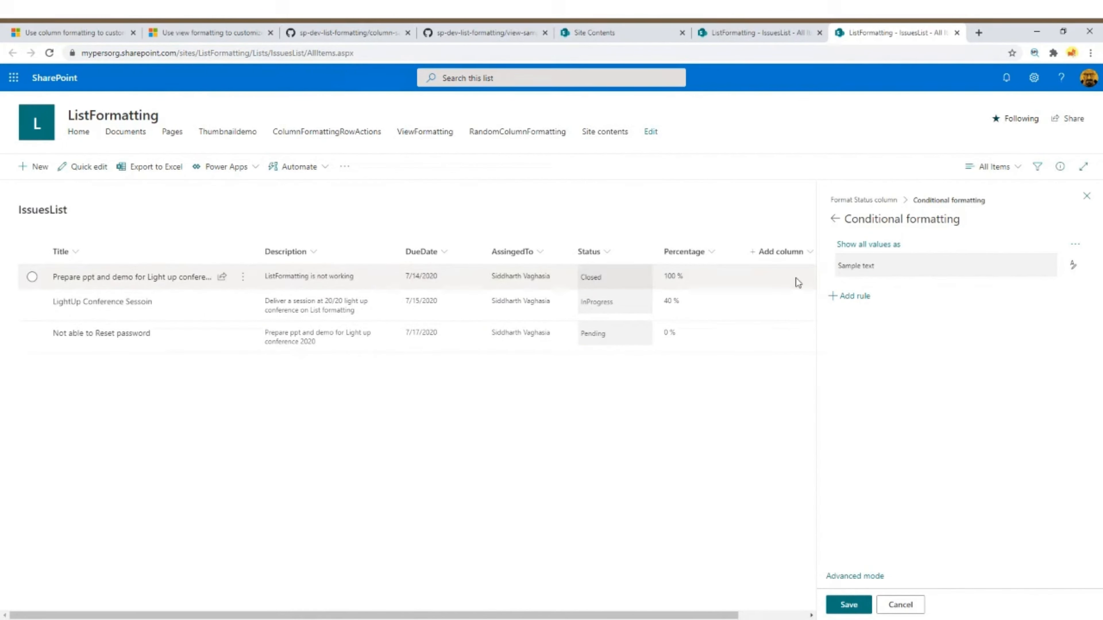
left_click(1073, 268)
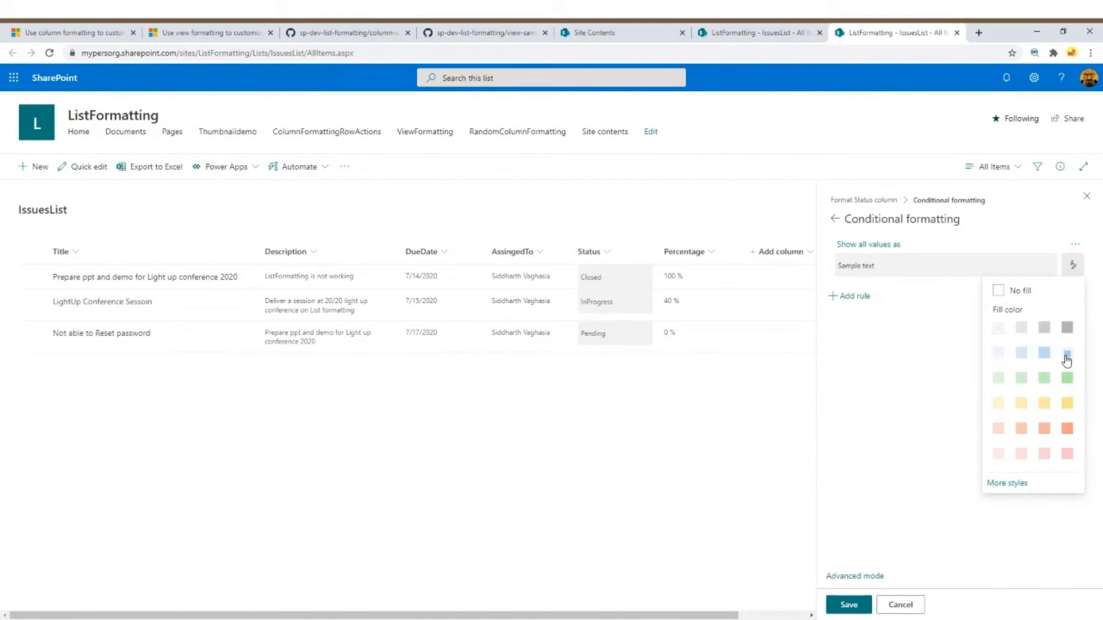
left_click(1066, 355)
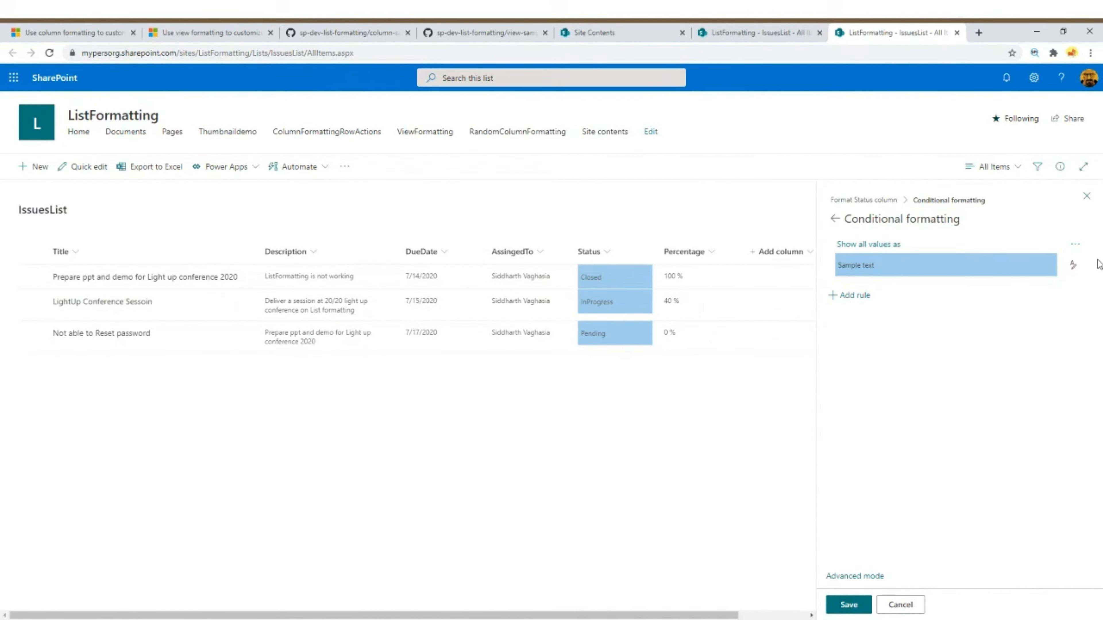
Set the style for all Status values to font size 14 and bold
left_click(1073, 266)
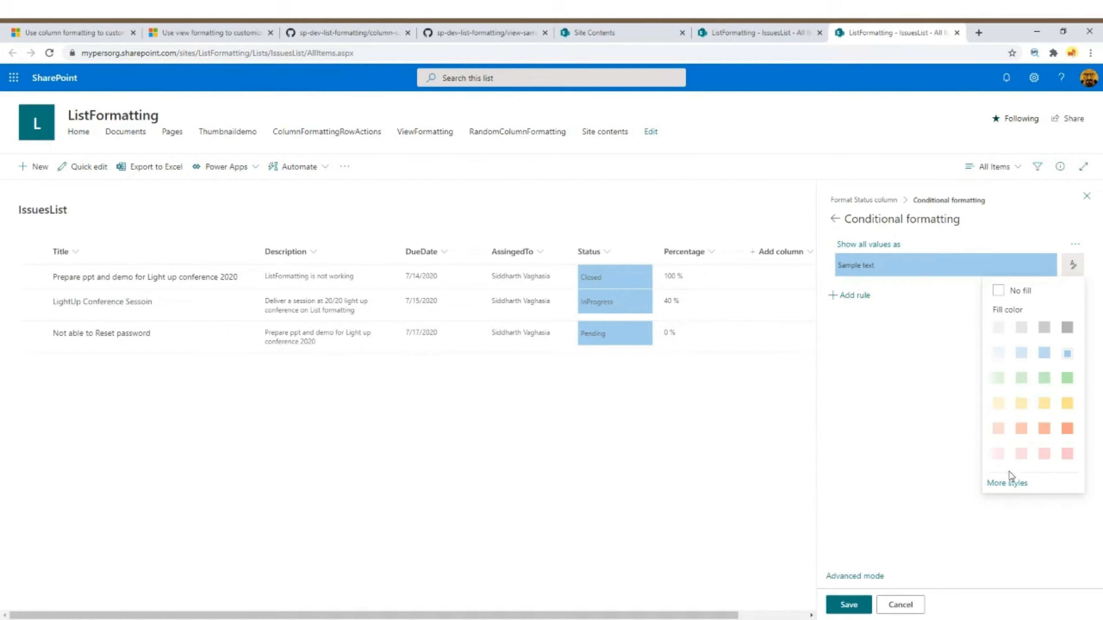
left_click(1005, 484)
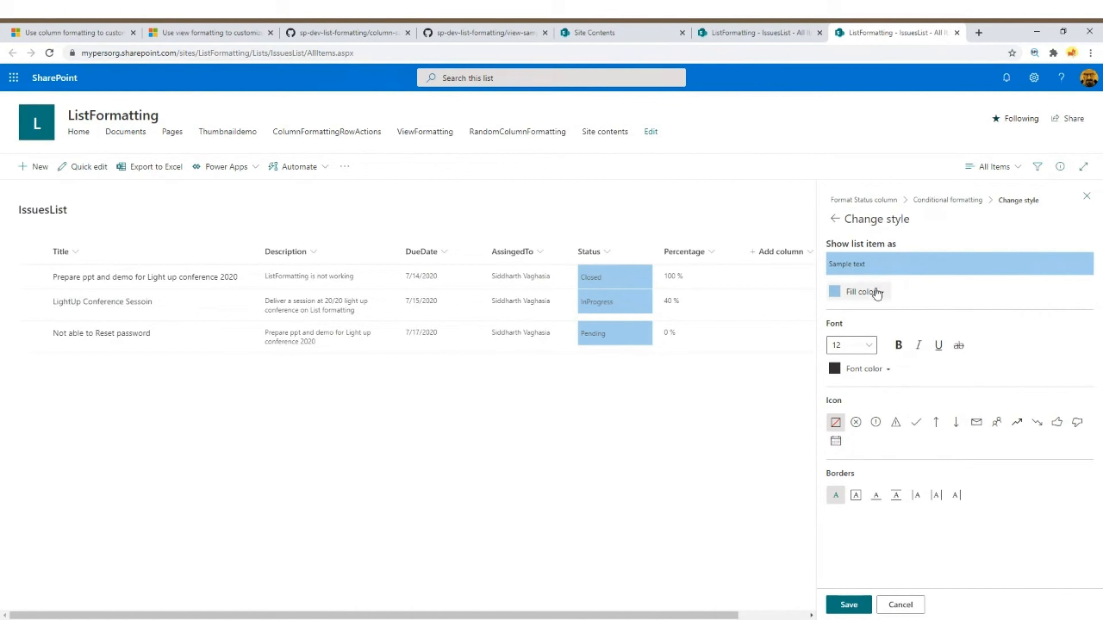
left_click(851, 346)
left_click(848, 391)
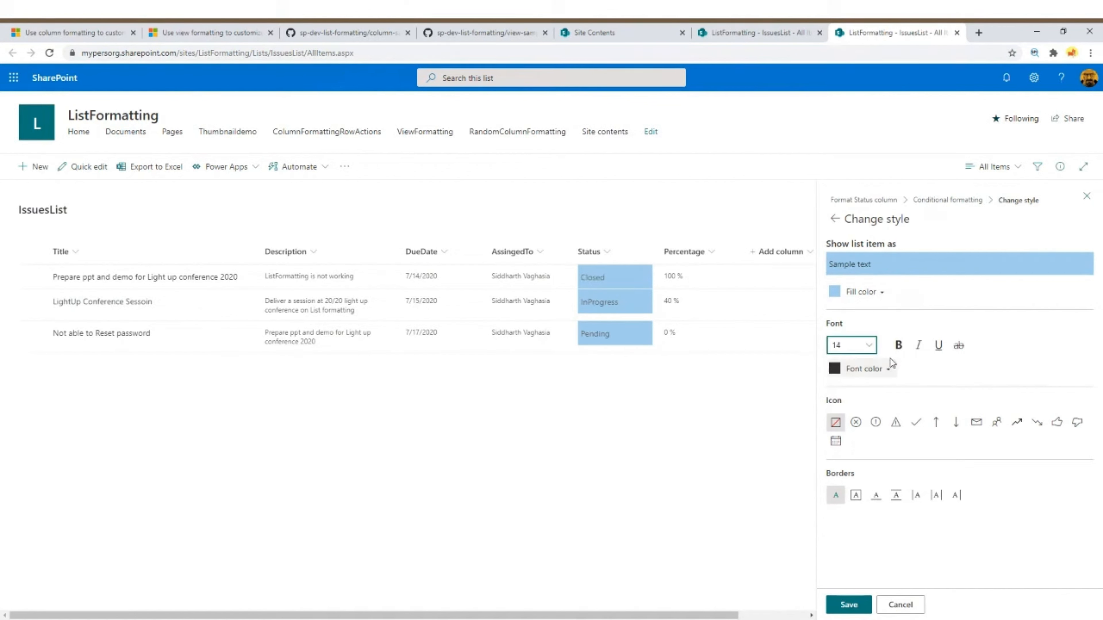
left_click(898, 346)
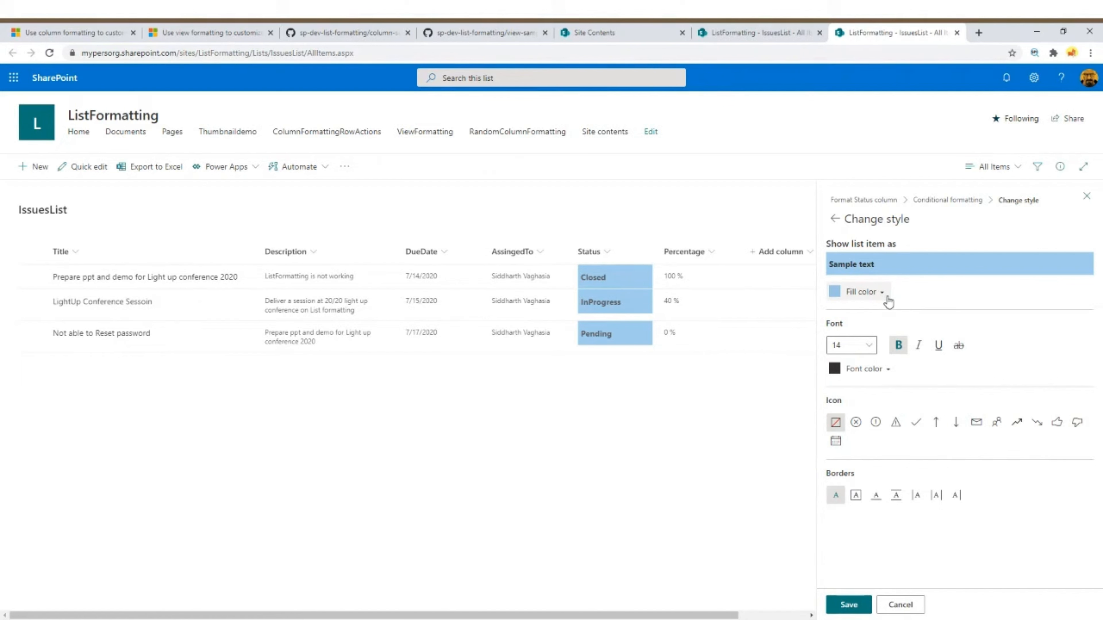
left_click(835, 219)
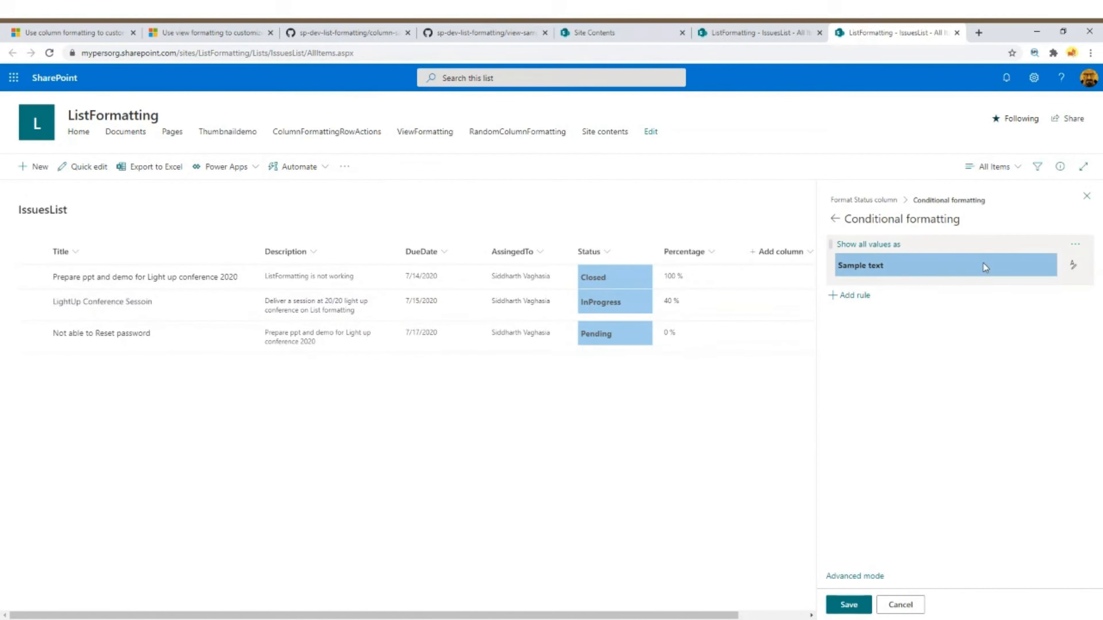
Add a rule that shows items whose Status is equal to Pending with the darkest orange fill
left_click(854, 297)
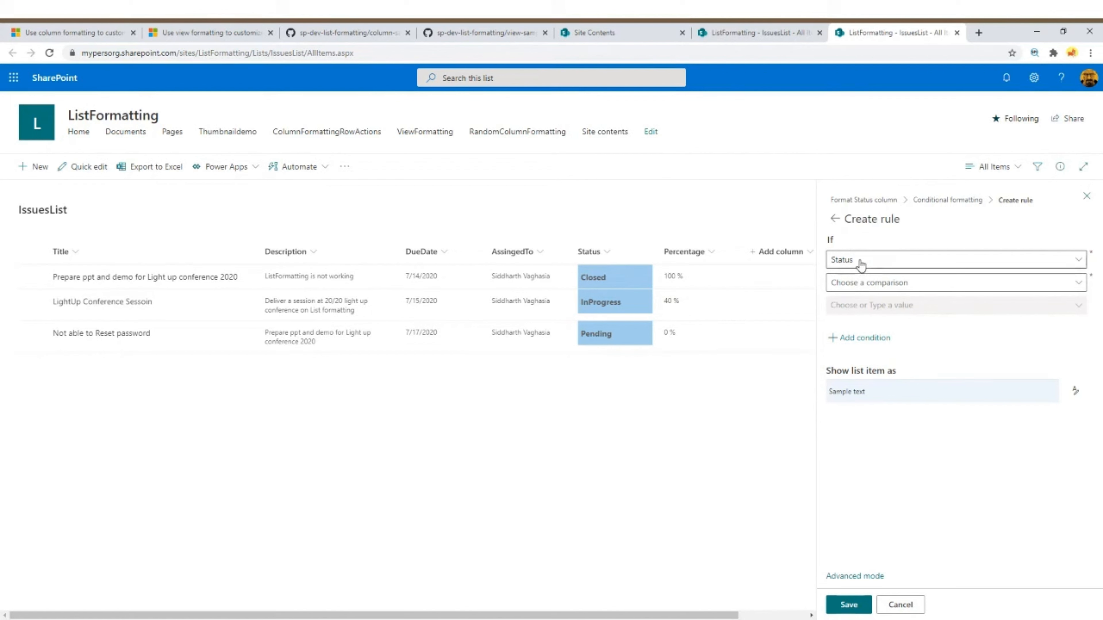
left_click(884, 261)
left_click(884, 262)
left_click(877, 283)
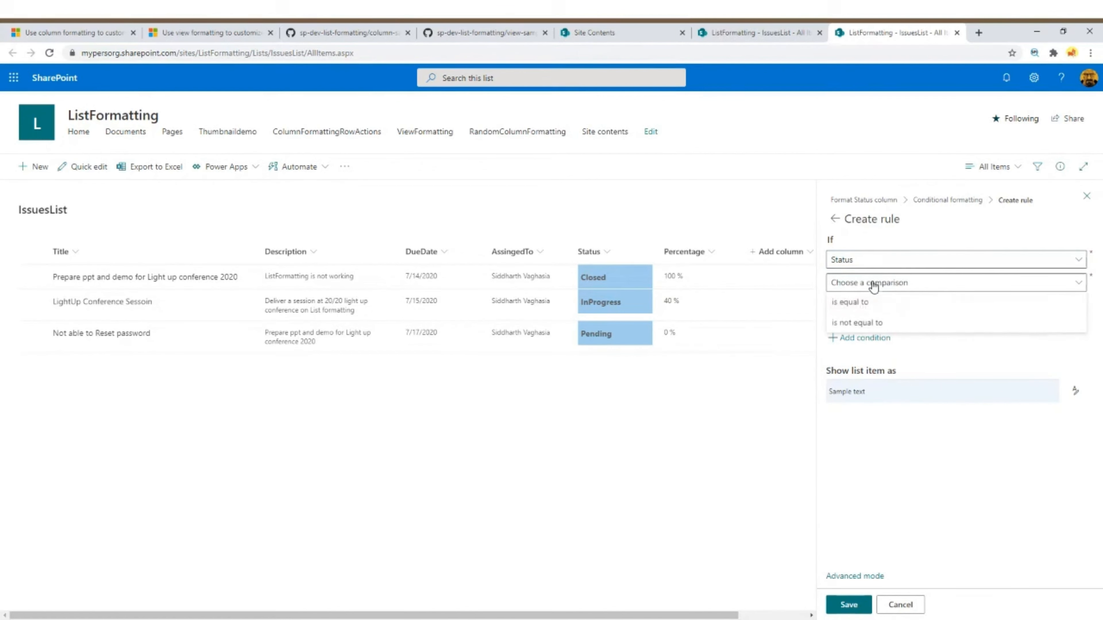
left_click(862, 304)
left_click(913, 313)
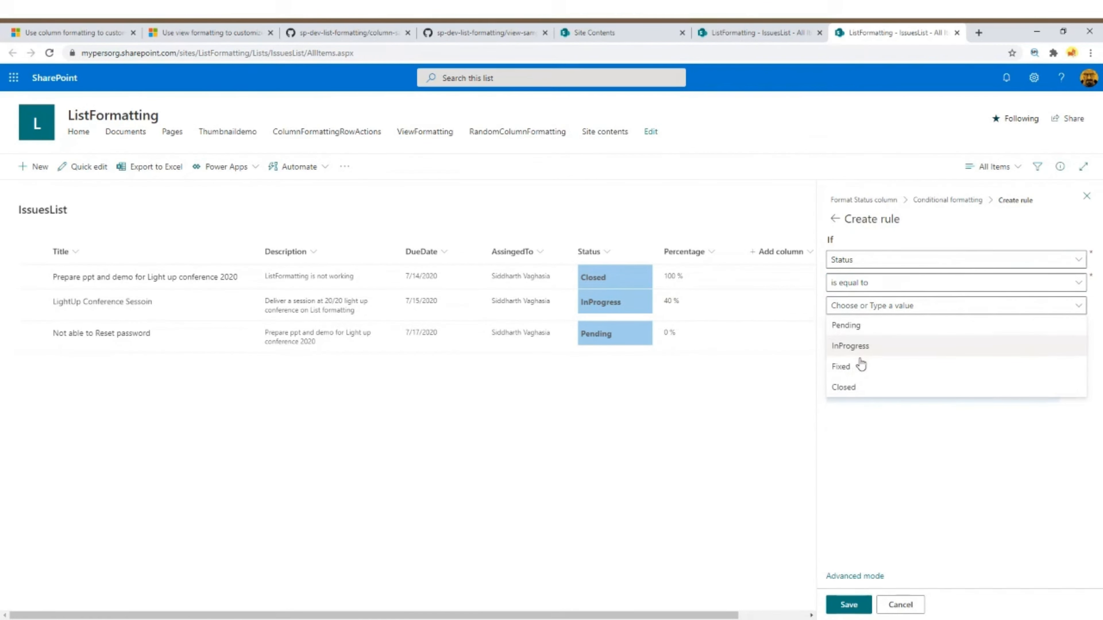
left_click(861, 330)
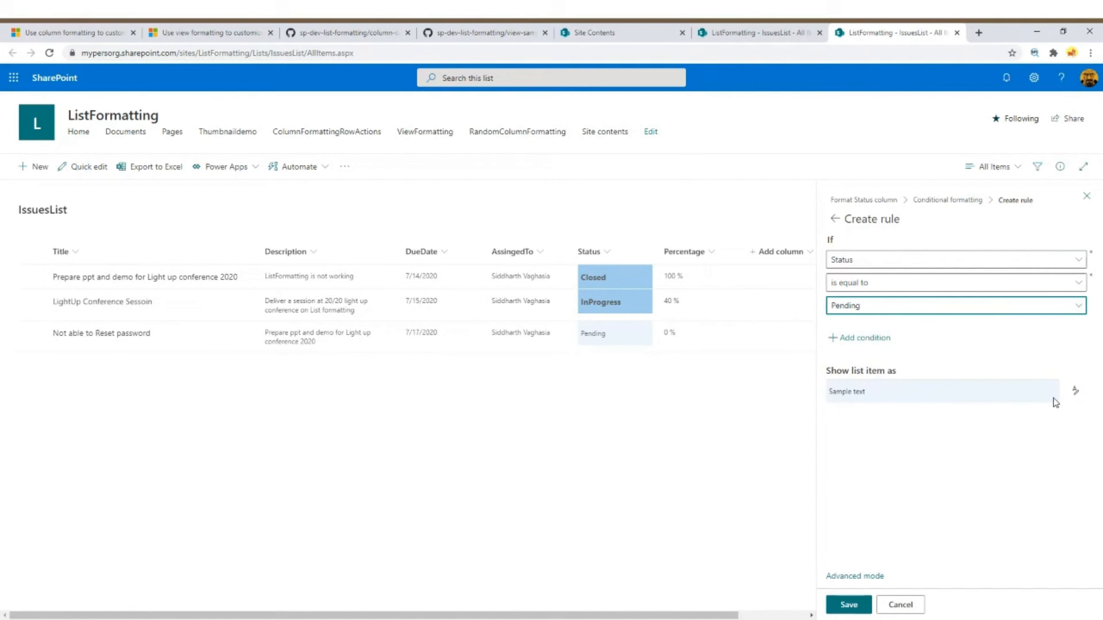
left_click(1075, 391)
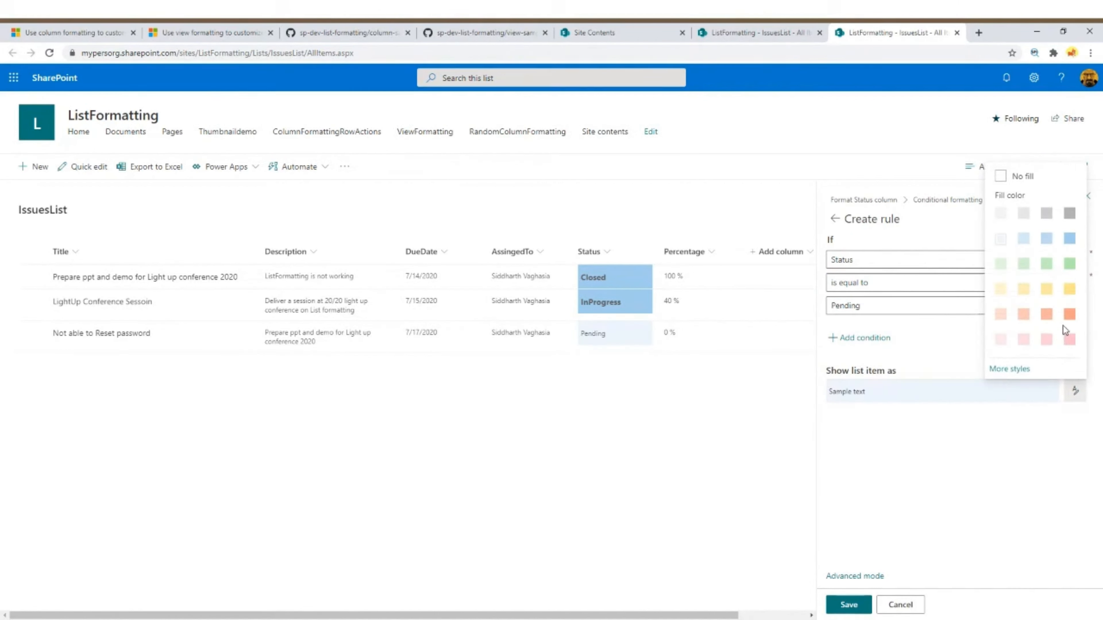
left_click(1069, 316)
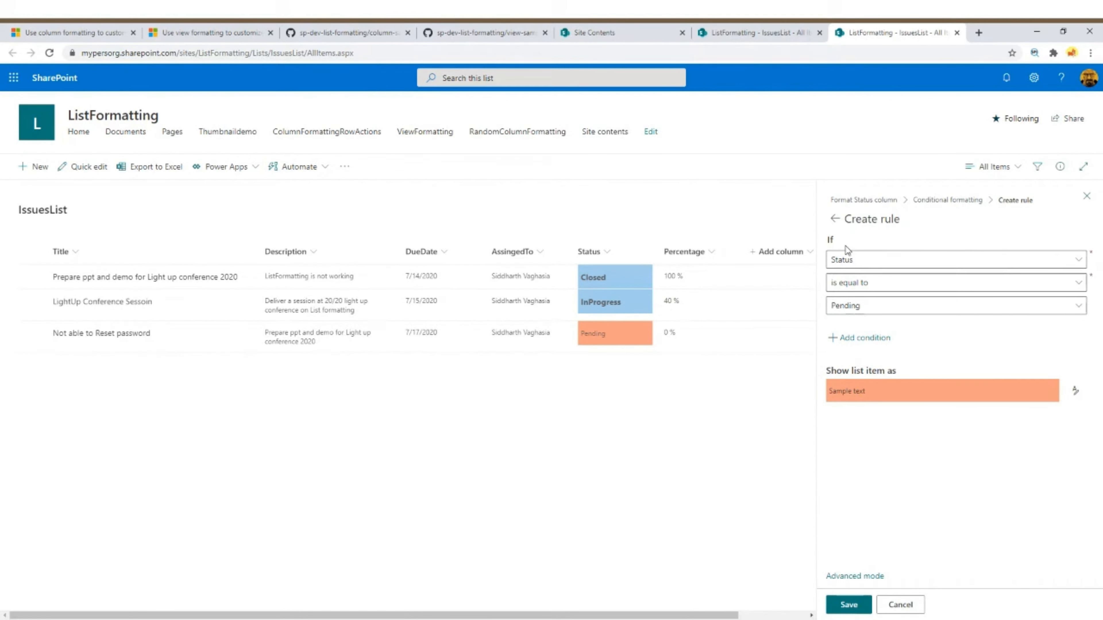
left_click(864, 338)
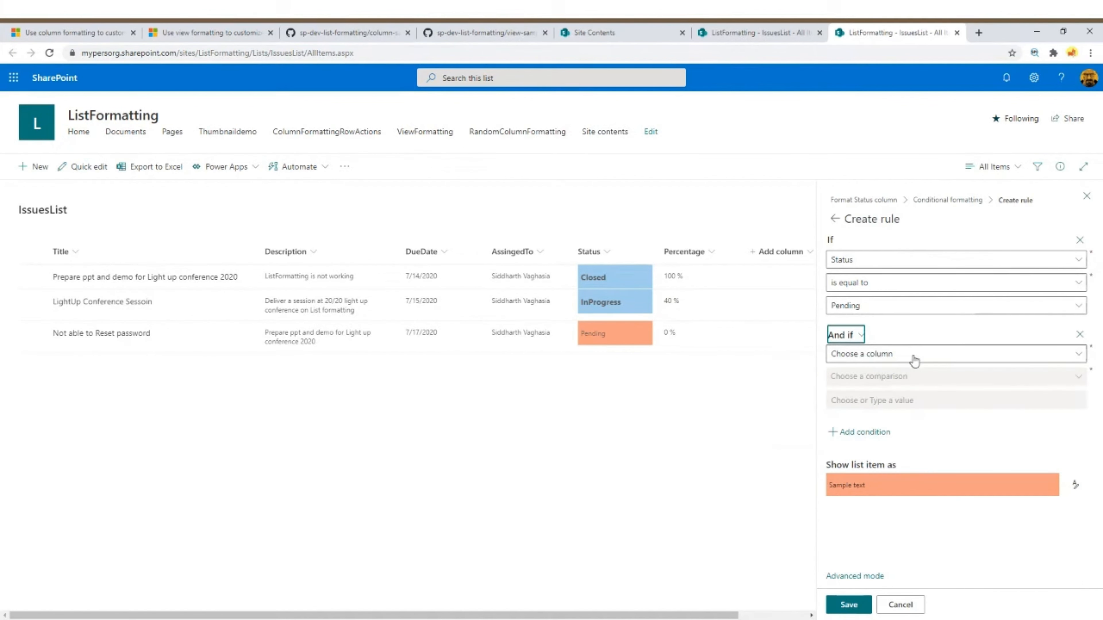
left_click(856, 334)
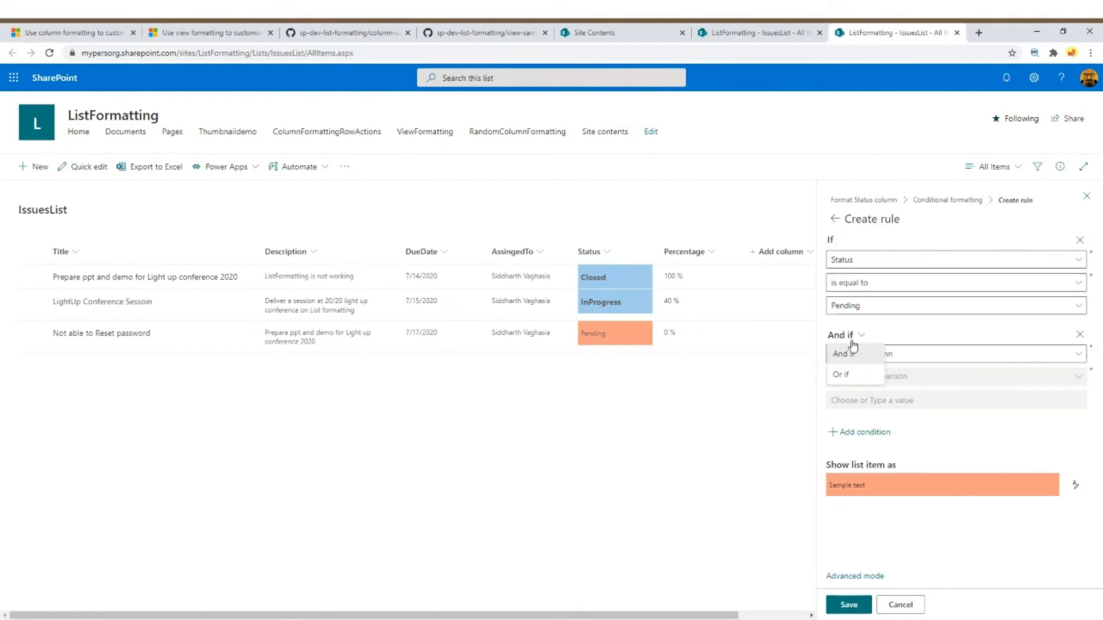
left_click(1080, 335)
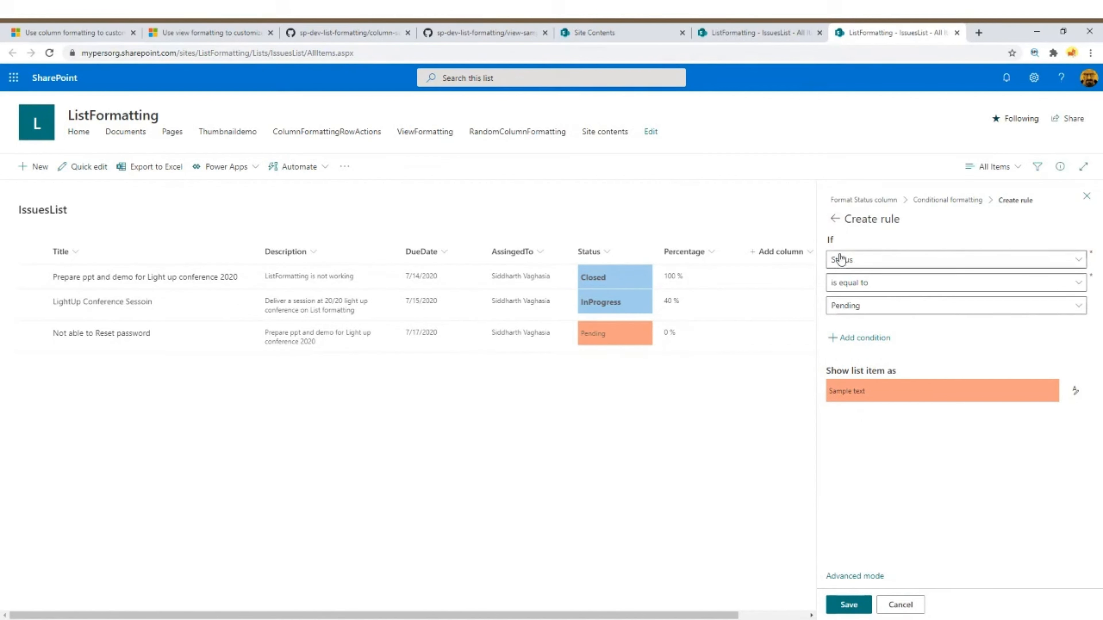
Add another rule that shows items whose Status is equal to Closed with the default light green fill
left_click(834, 220)
left_click(858, 348)
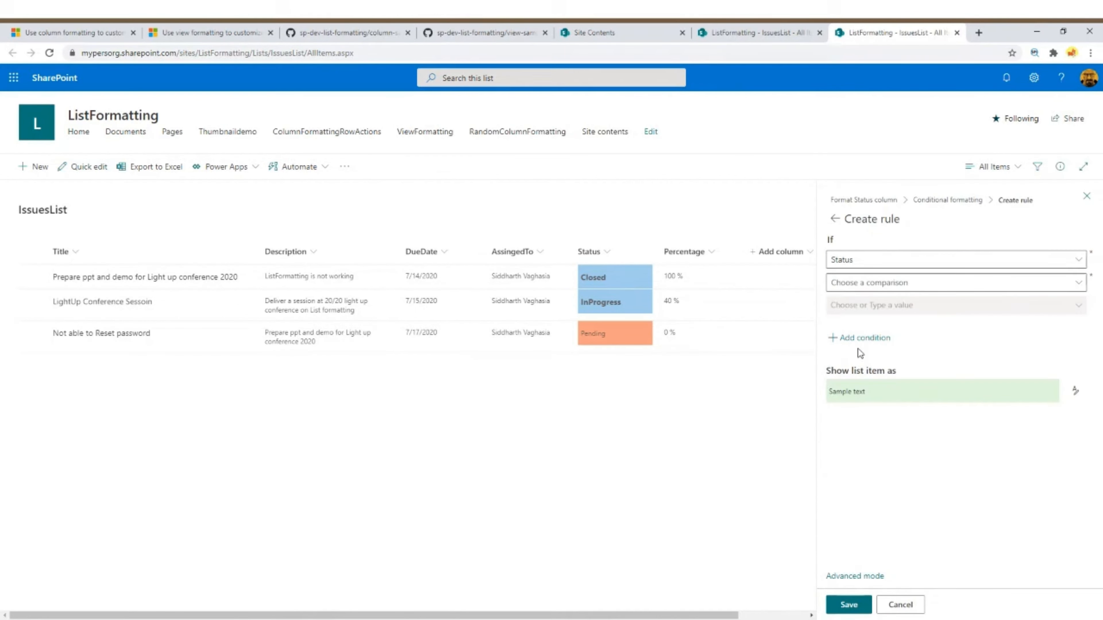
left_click(907, 266)
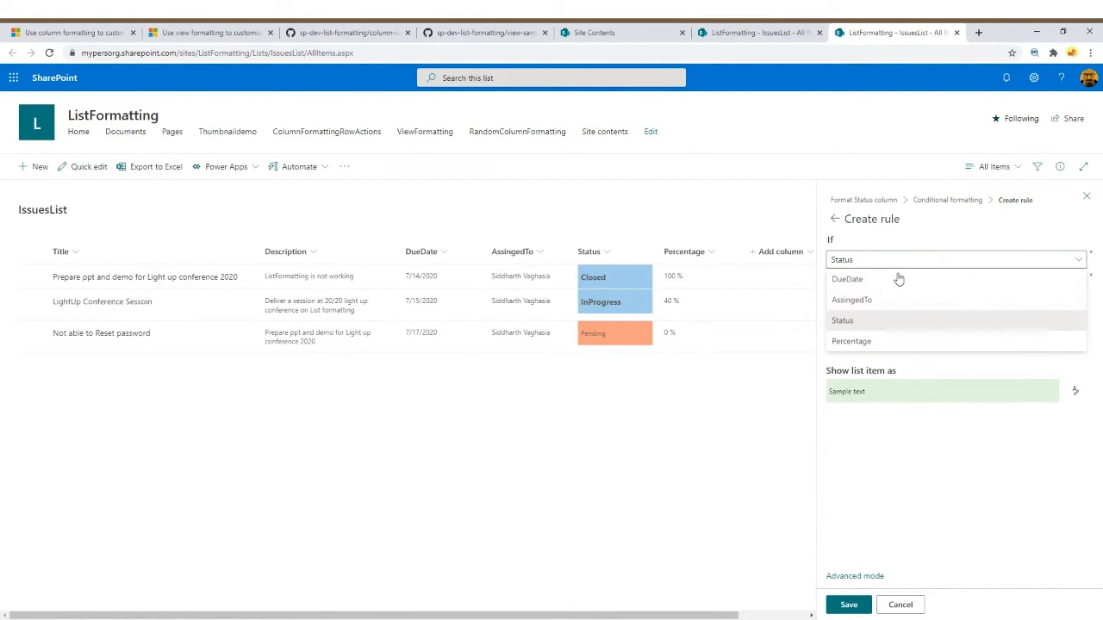
left_click(852, 321)
left_click(880, 288)
left_click(868, 302)
left_click(871, 306)
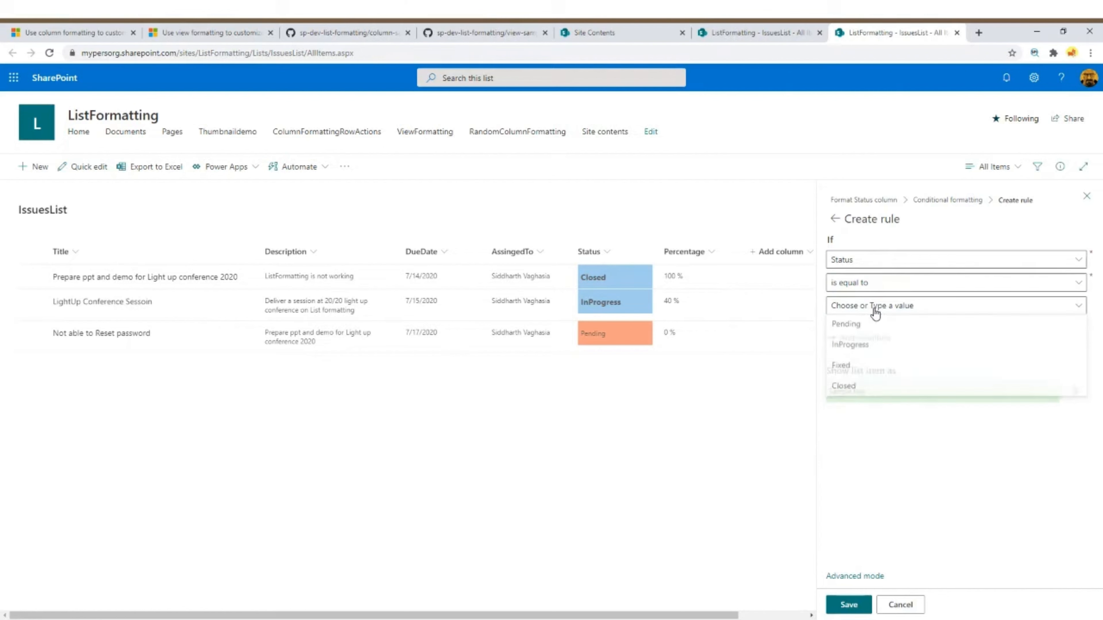
left_click(848, 386)
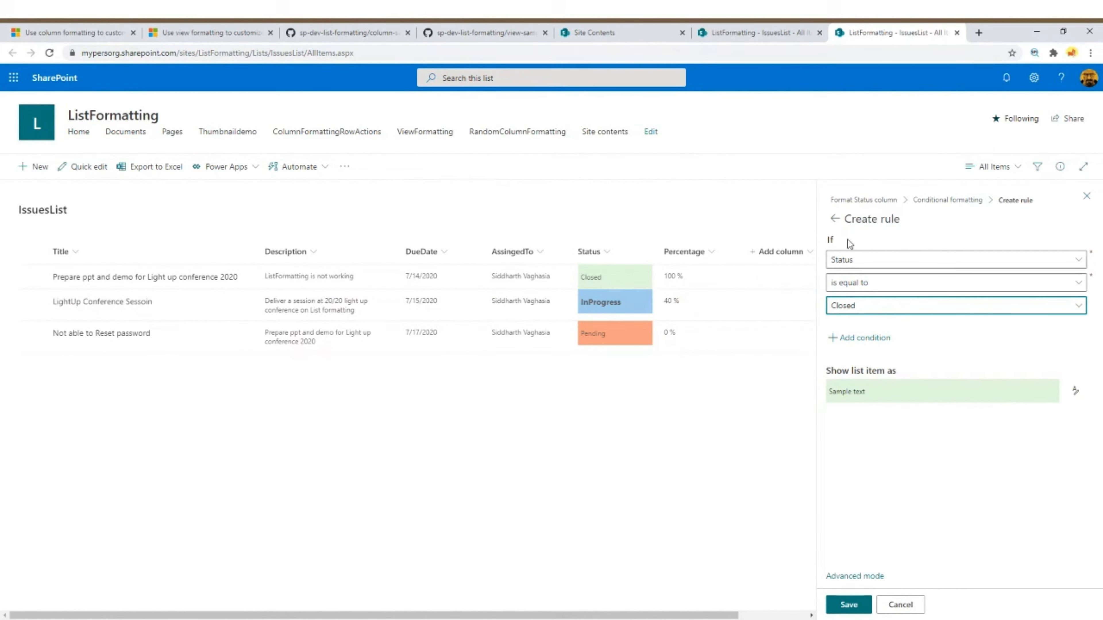
Save the Status column's conditional formatting and return to the full list view
left_click(852, 605)
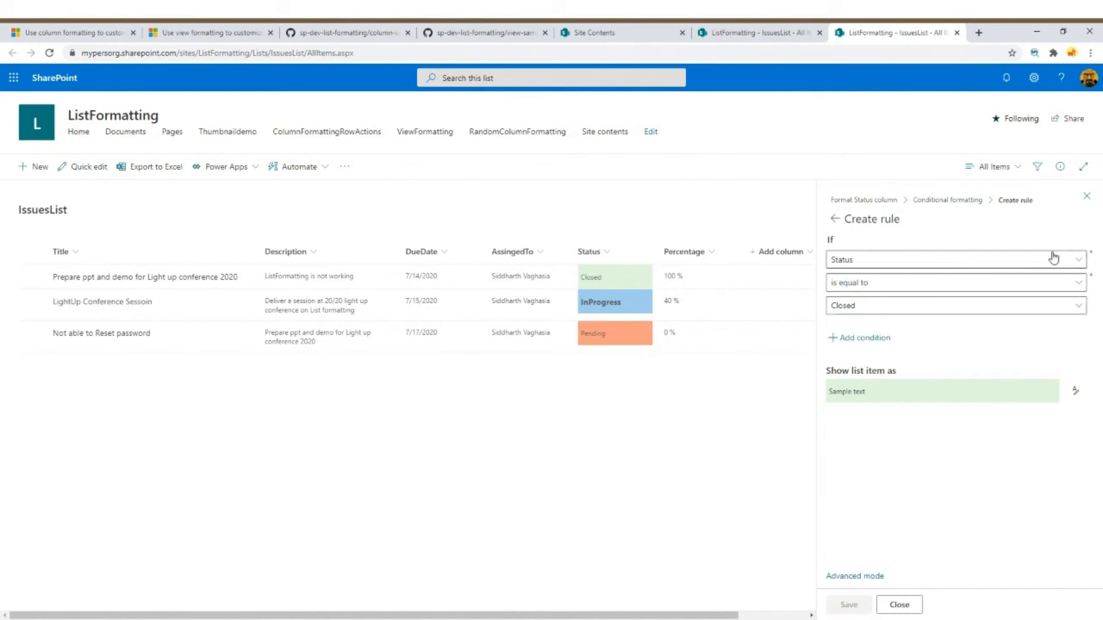
left_click(1087, 197)
right_click(648, 219)
left_click(668, 247)
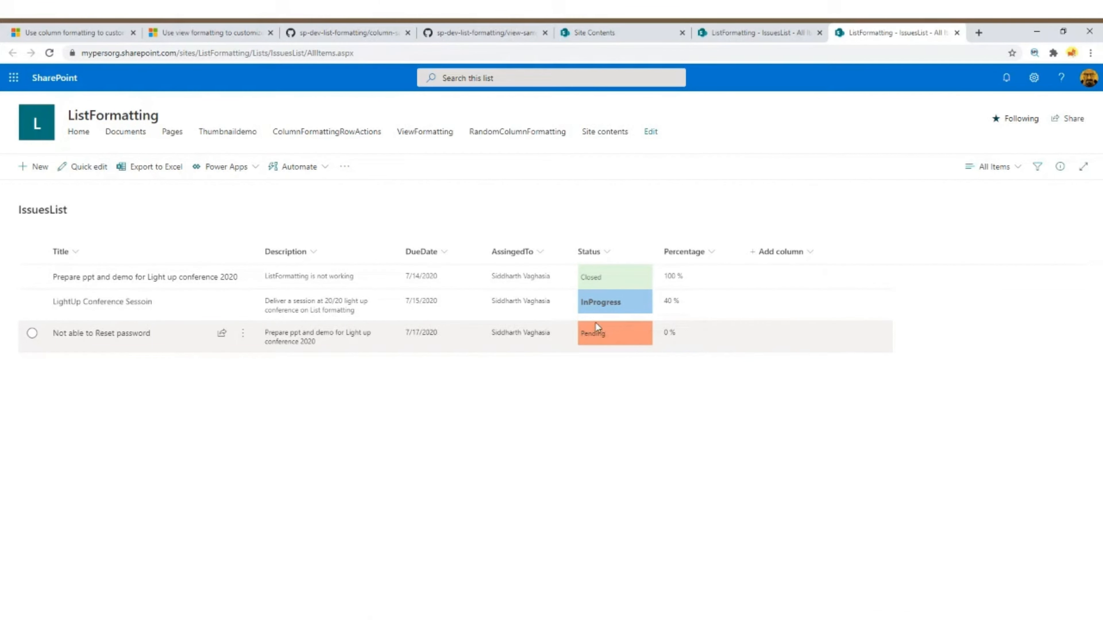
Open the formatting options of the DueDate column and apply the Format dates option
left_click(447, 255)
mouse_move(456, 360)
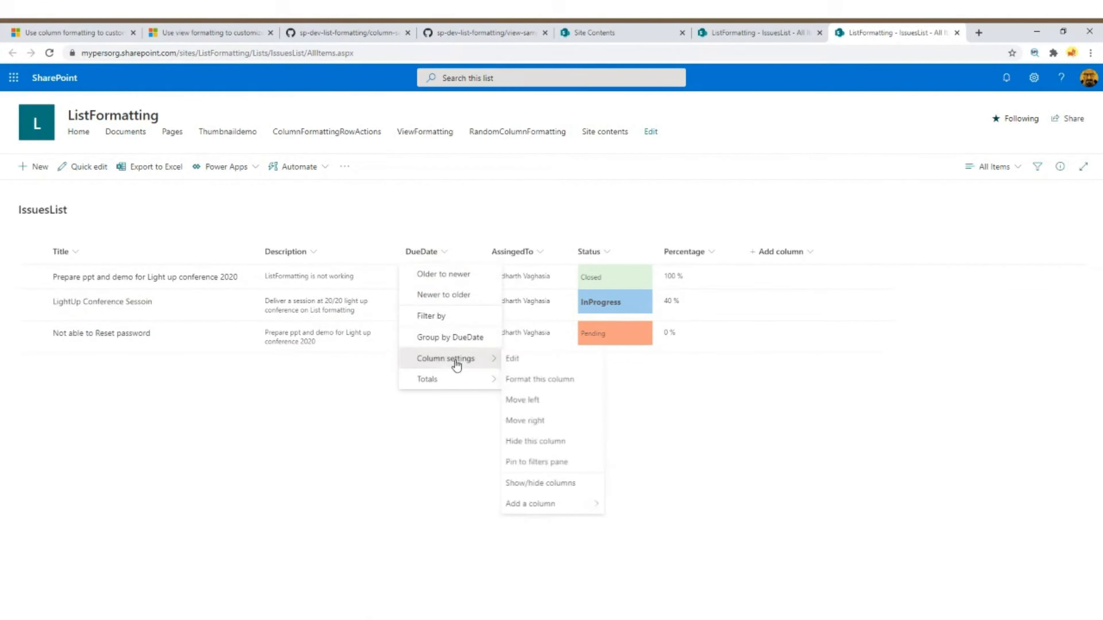
left_click(540, 378)
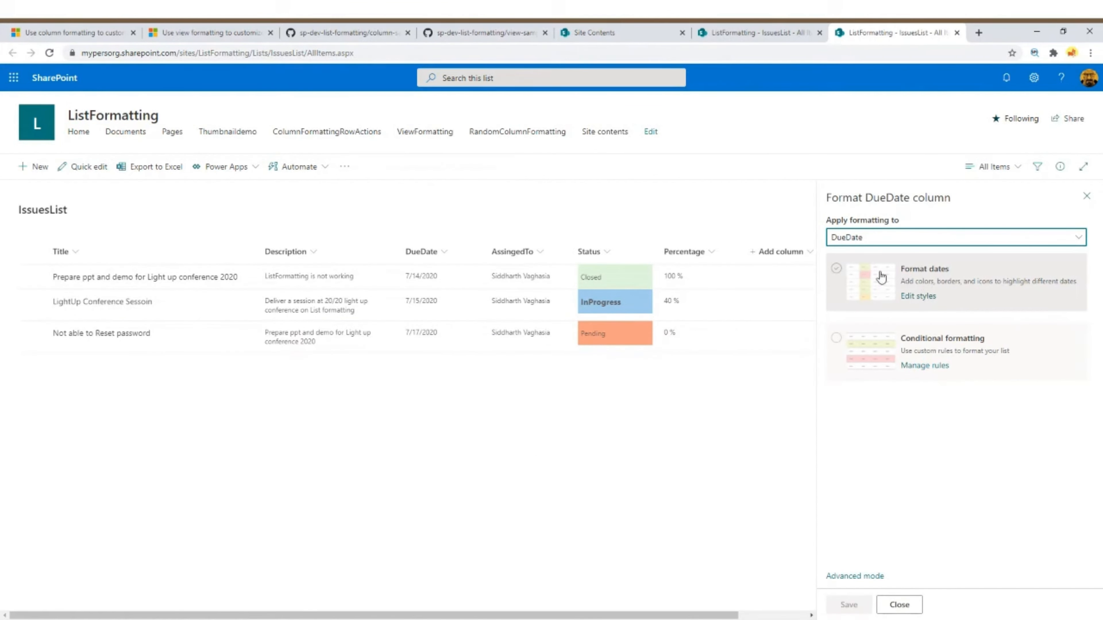
left_click(836, 272)
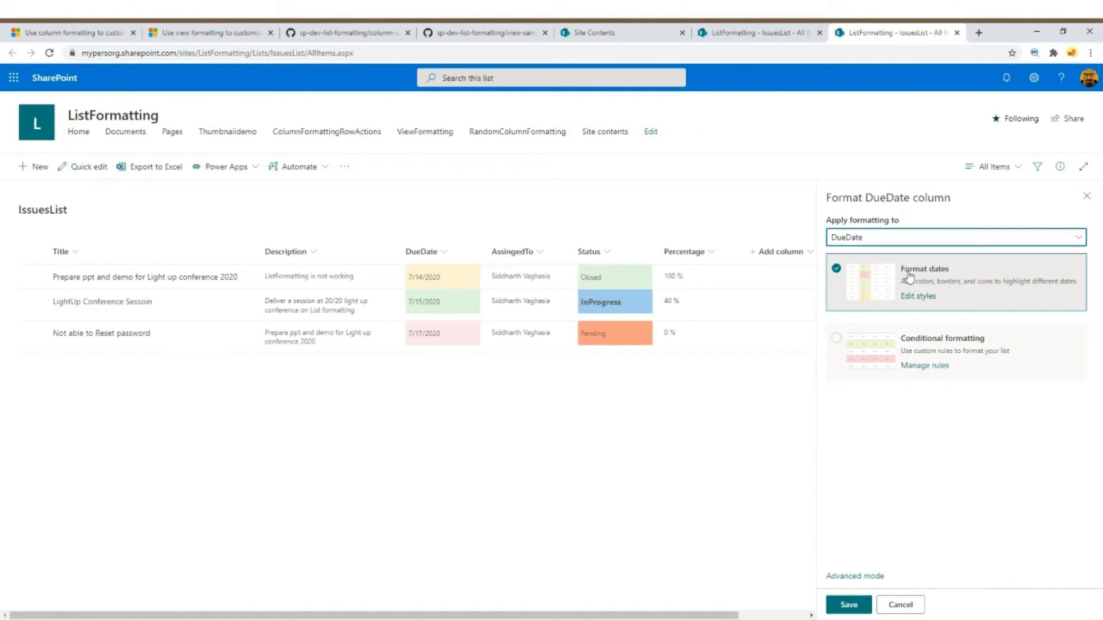
Review the DueDate date rules with their ordering options and save the column's date formatting
left_click(920, 297)
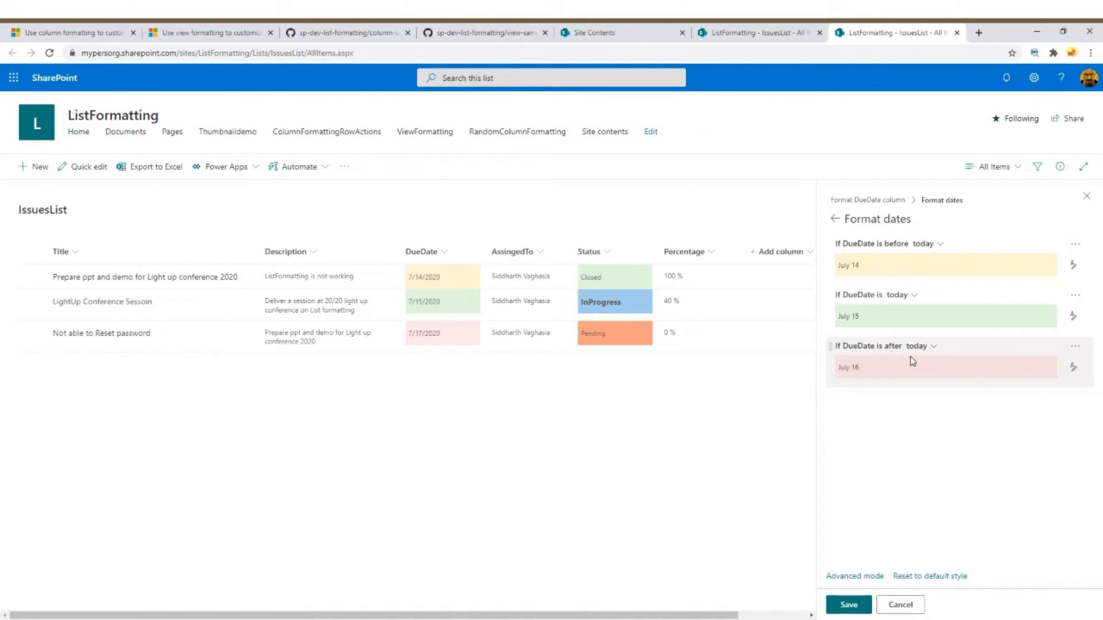
left_click(1078, 299)
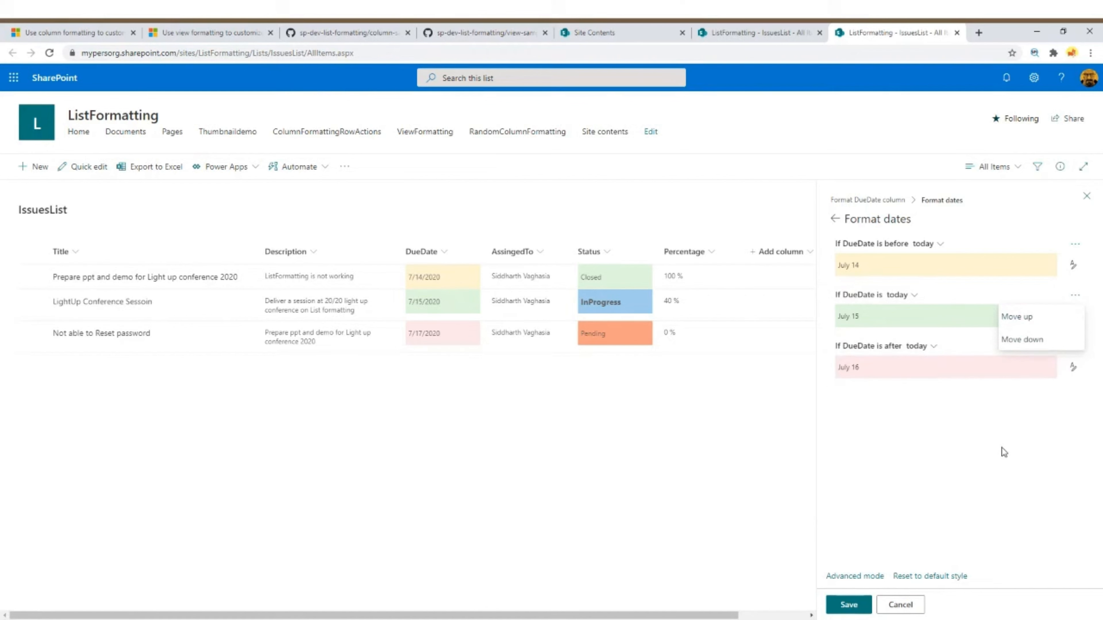
left_click(974, 406)
left_click(837, 222)
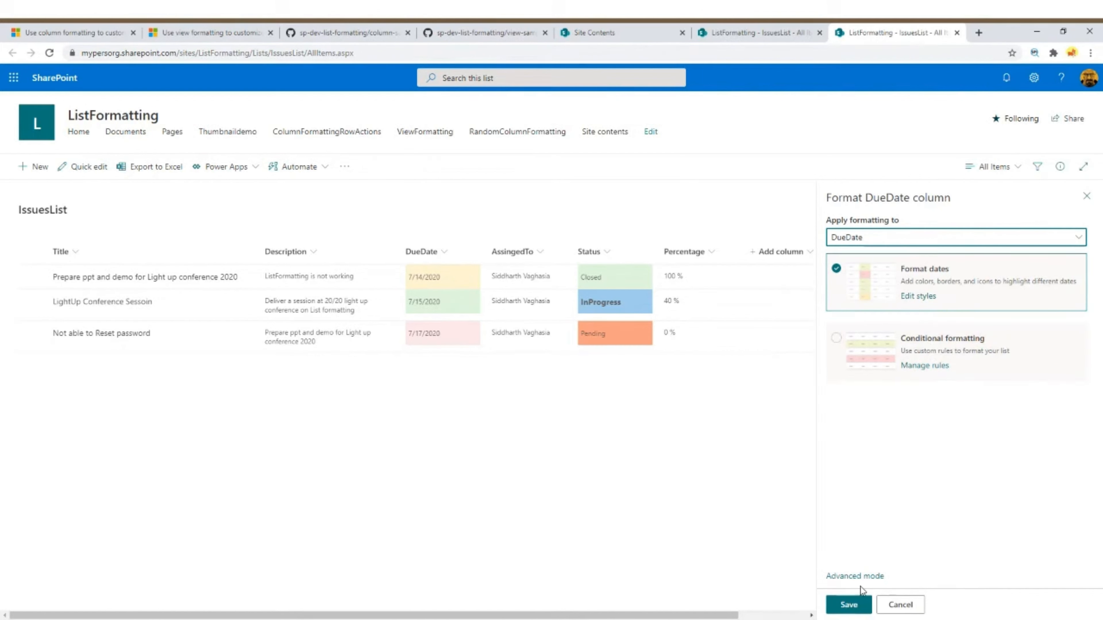
left_click(847, 604)
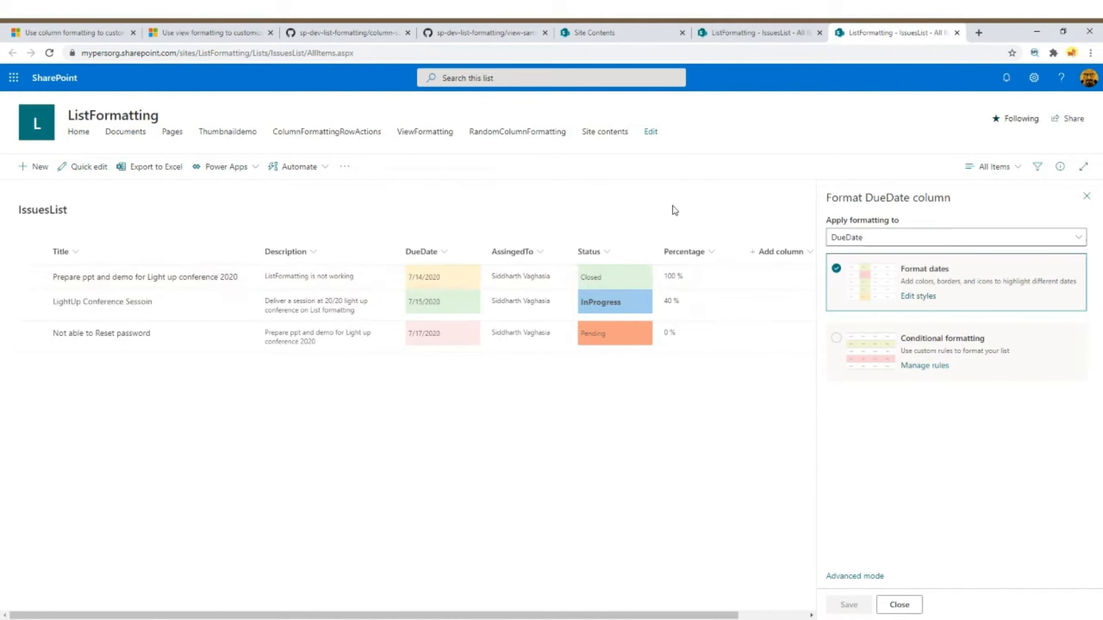
Switch to the PowerPoint slide show
key("alt+Tab")
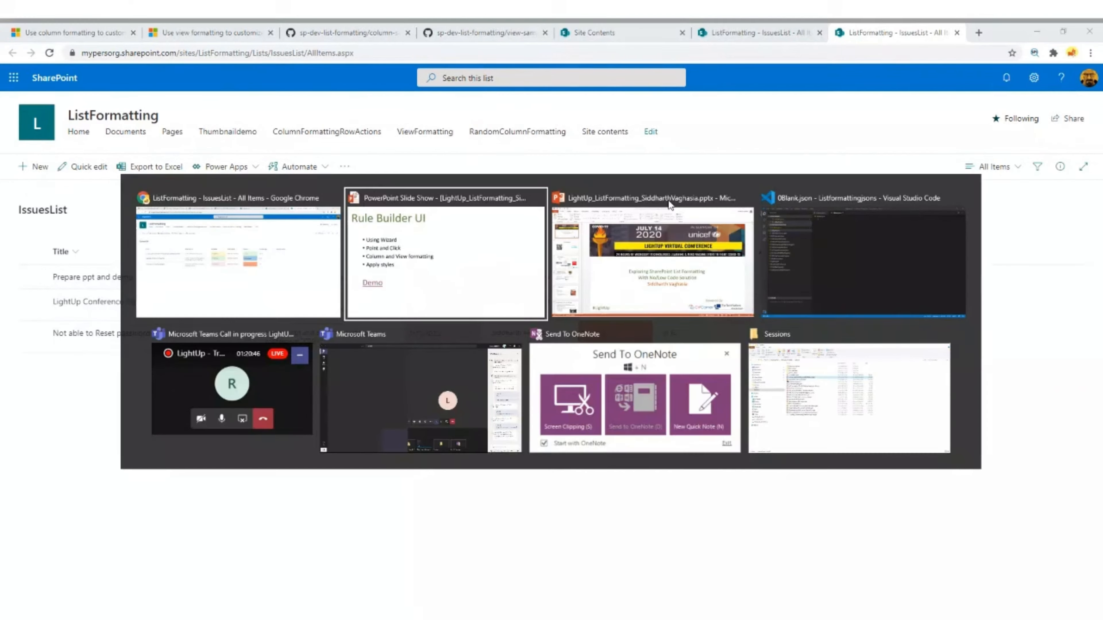
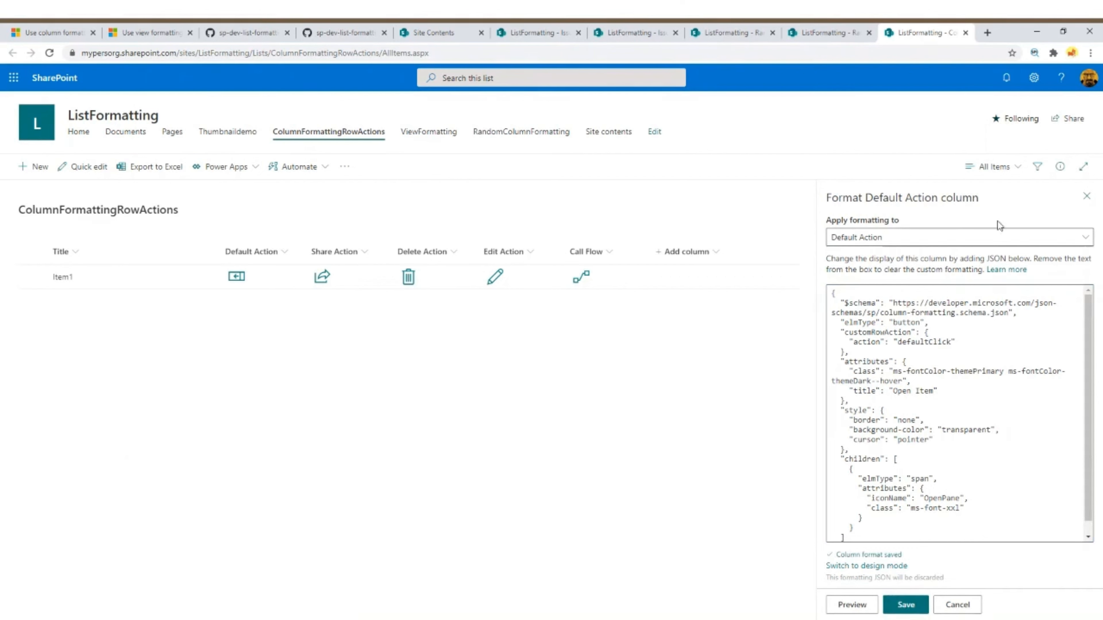
Close the formatting pane of the Default Action column in the ColumnFormattingRowActions list
left_click(1086, 196)
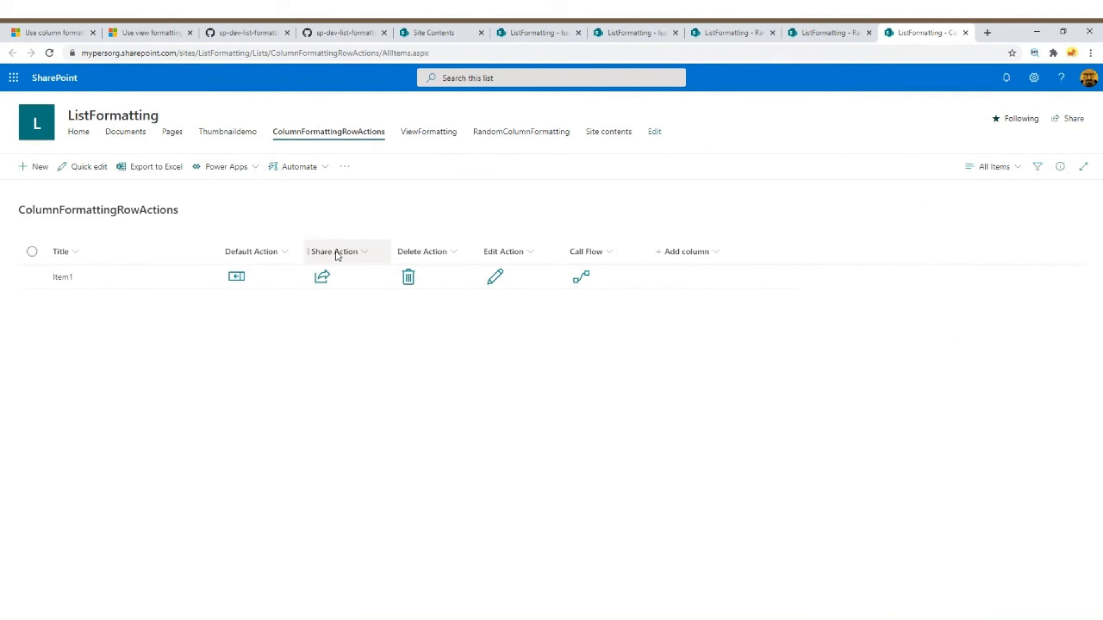
Open the Share Action column's formatting, examine the customRowAction property and its share value in the JSON, and cancel the pane
left_click(365, 253)
mouse_move(360, 357)
left_click(460, 380)
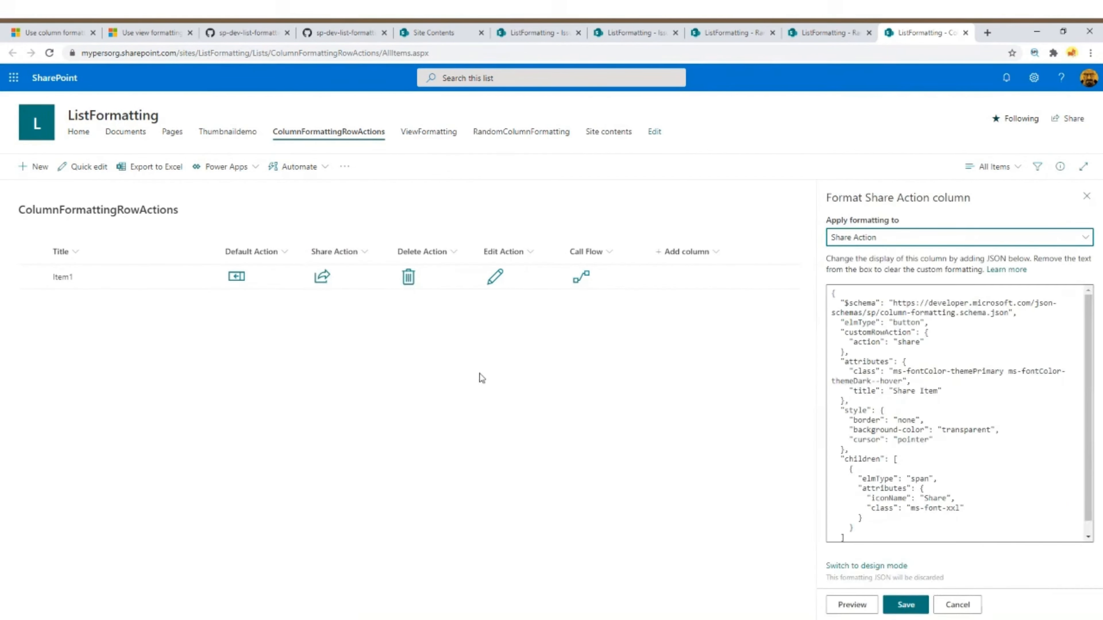
double_click(878, 332)
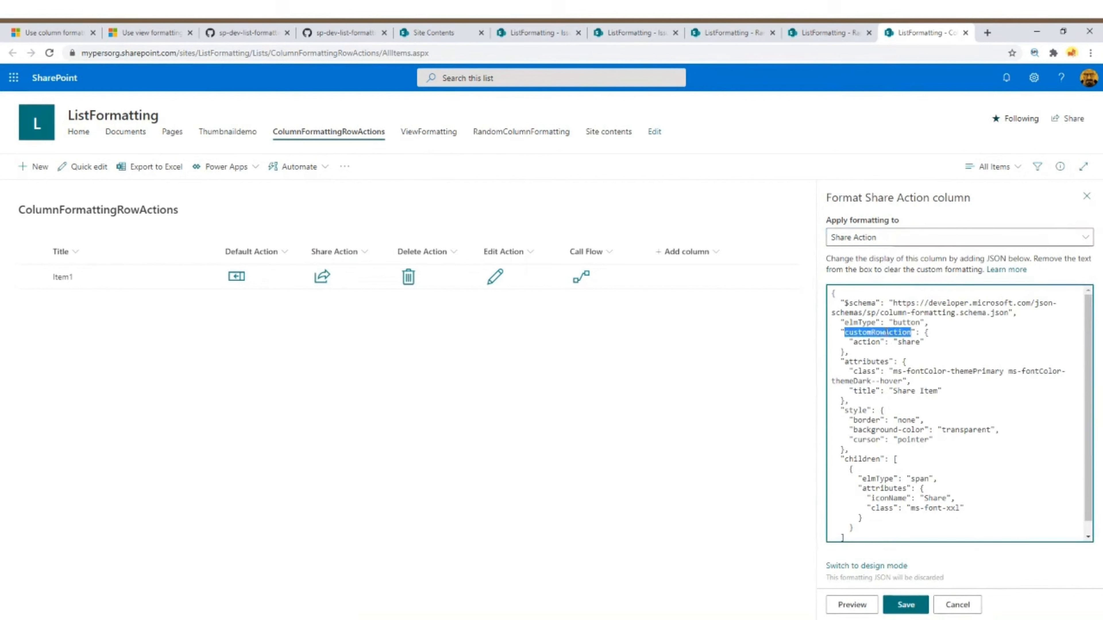
double_click(907, 343)
left_click(969, 599)
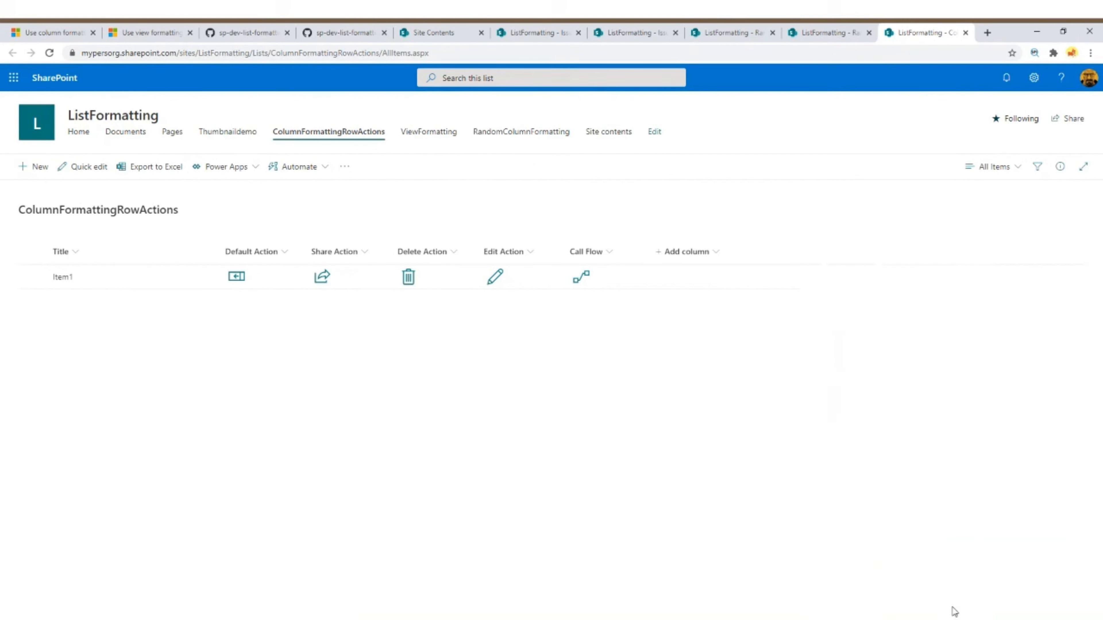
Try the Default Action and Share Action buttons of Item1, dismissing the item details and the Send link dialog
left_click(236, 277)
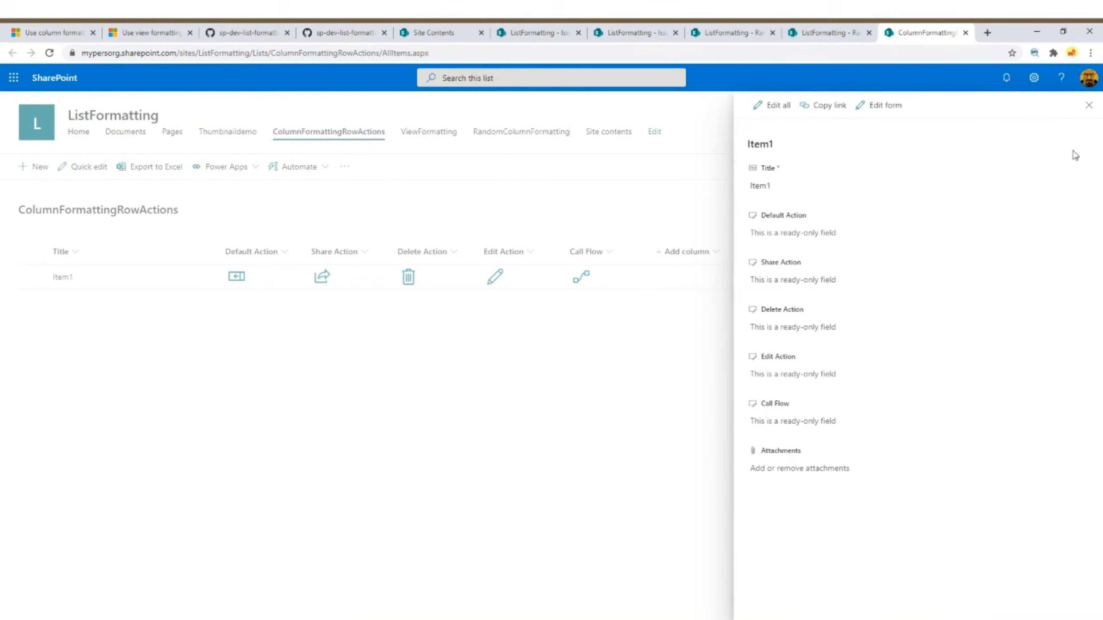
left_click(1091, 108)
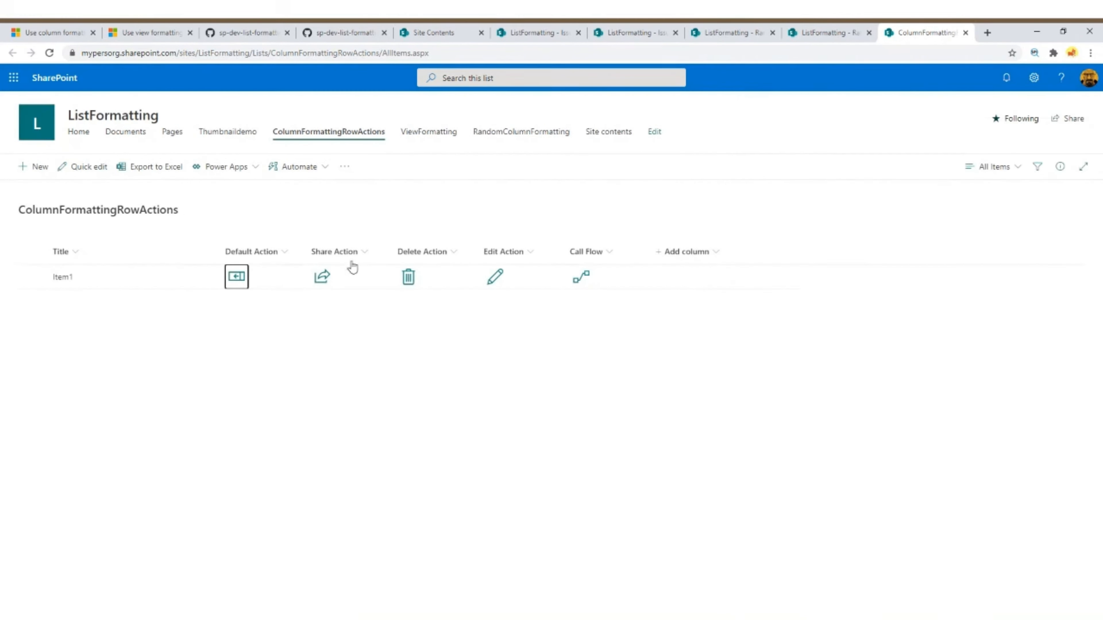
left_click(321, 277)
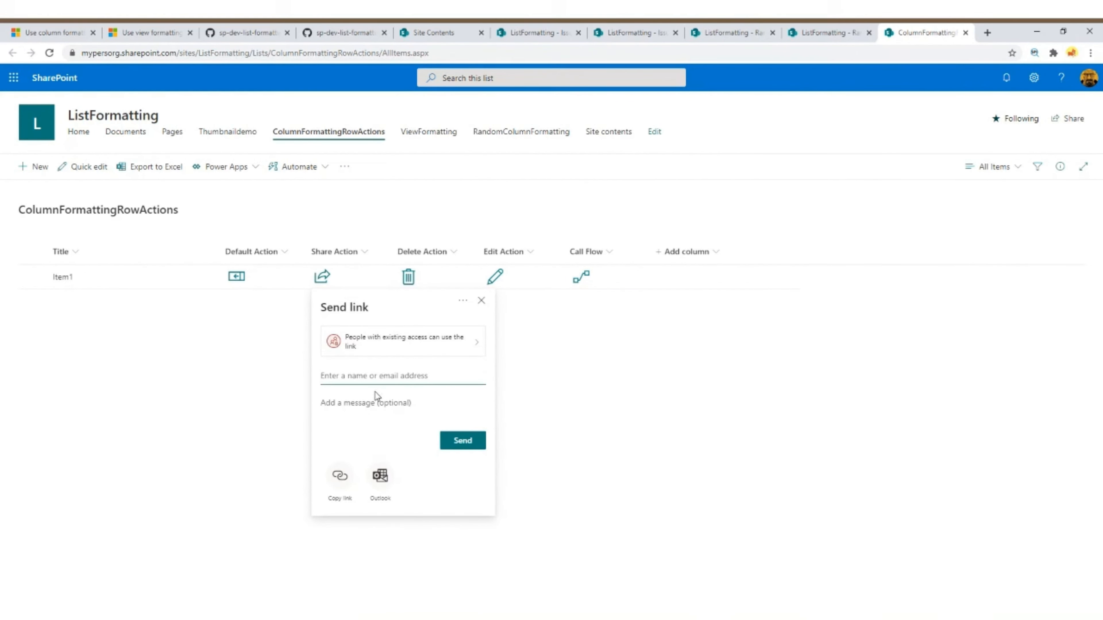
left_click(415, 205)
Try the Delete Action and Edit Action buttons of Item1, cancelling the deletion and closing the edit form without saving
left_click(408, 277)
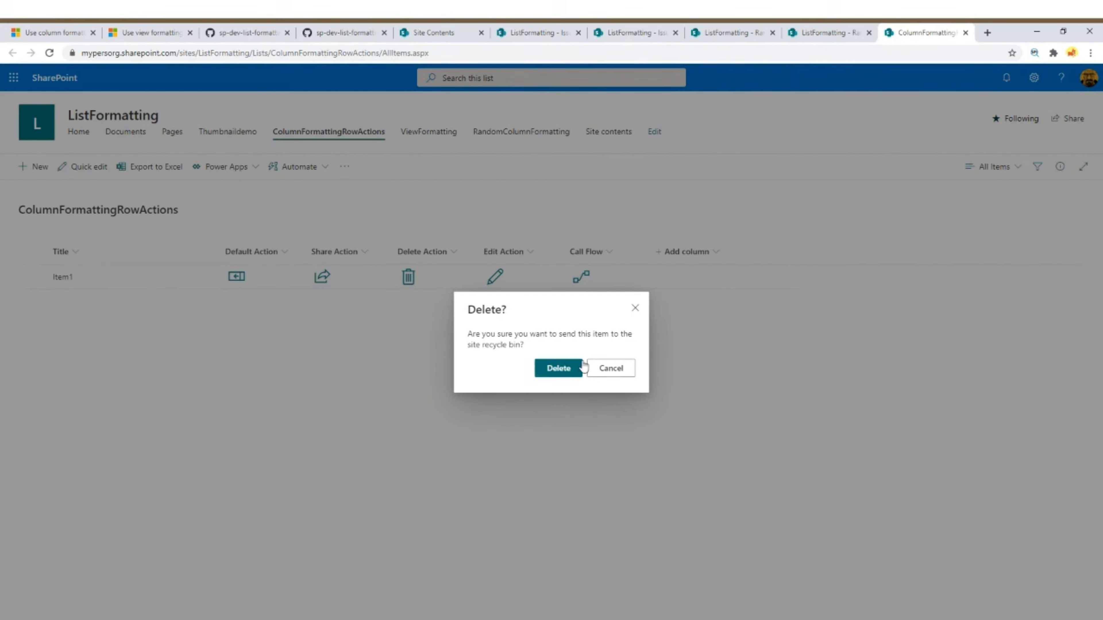
left_click(625, 370)
left_click(496, 278)
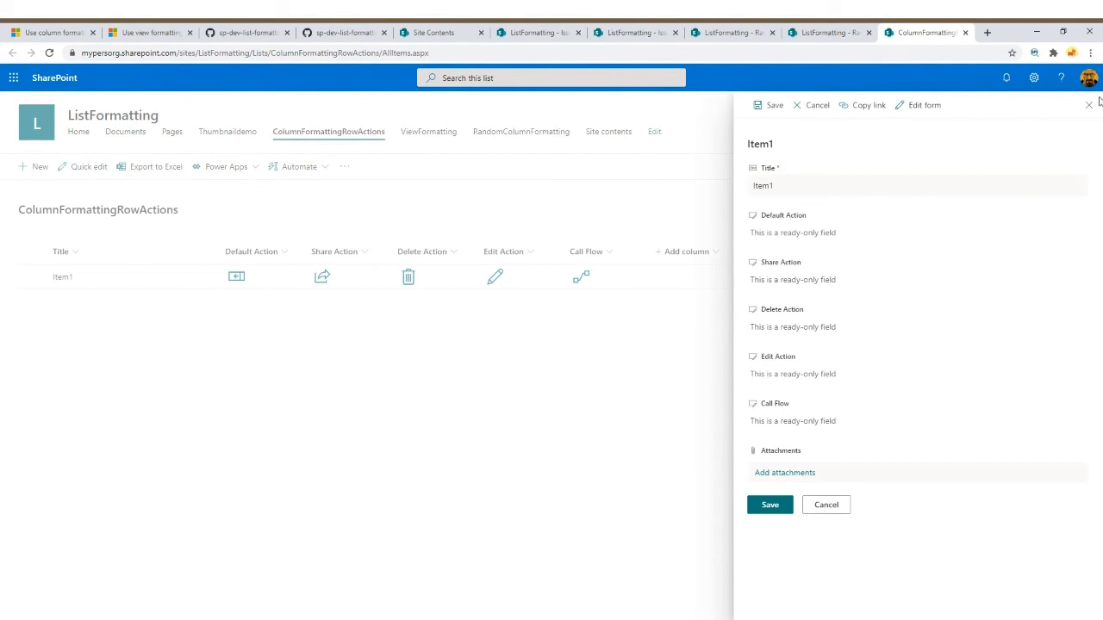
left_click(1090, 107)
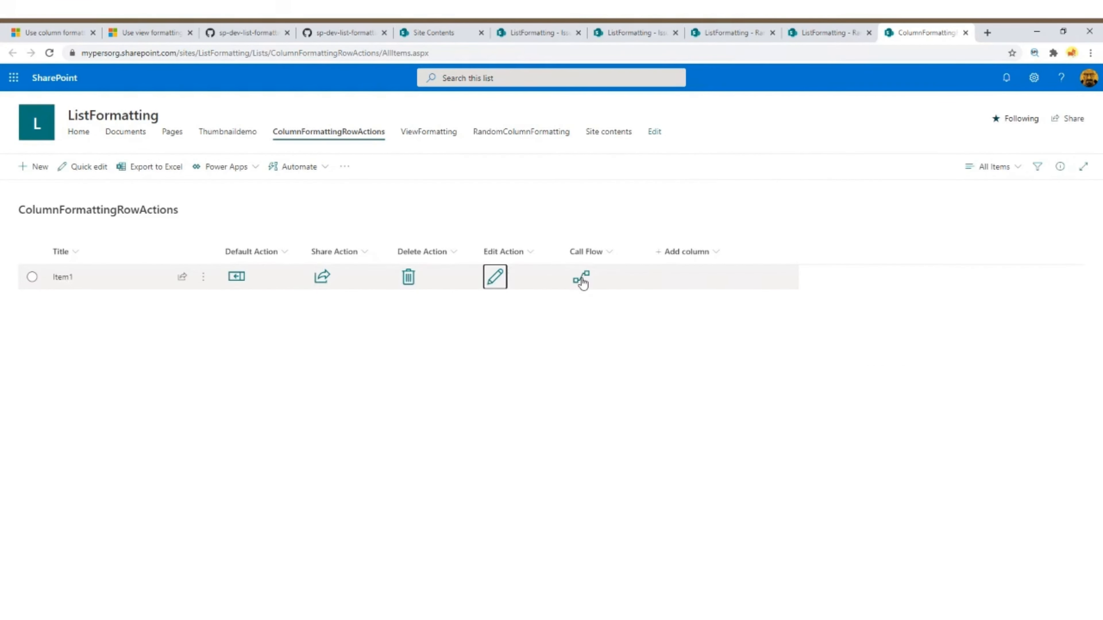
Run the Call Flow action of Item1, inspect the flow's Email and Custom Message fields, and close the pane without running the flow
left_click(585, 282)
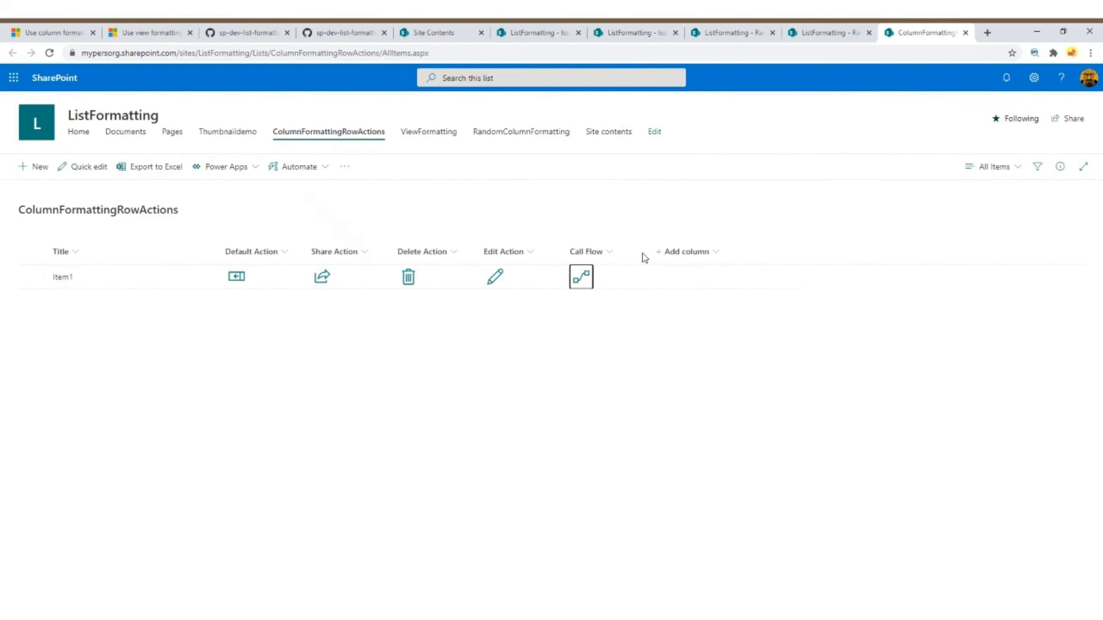
left_click(582, 281)
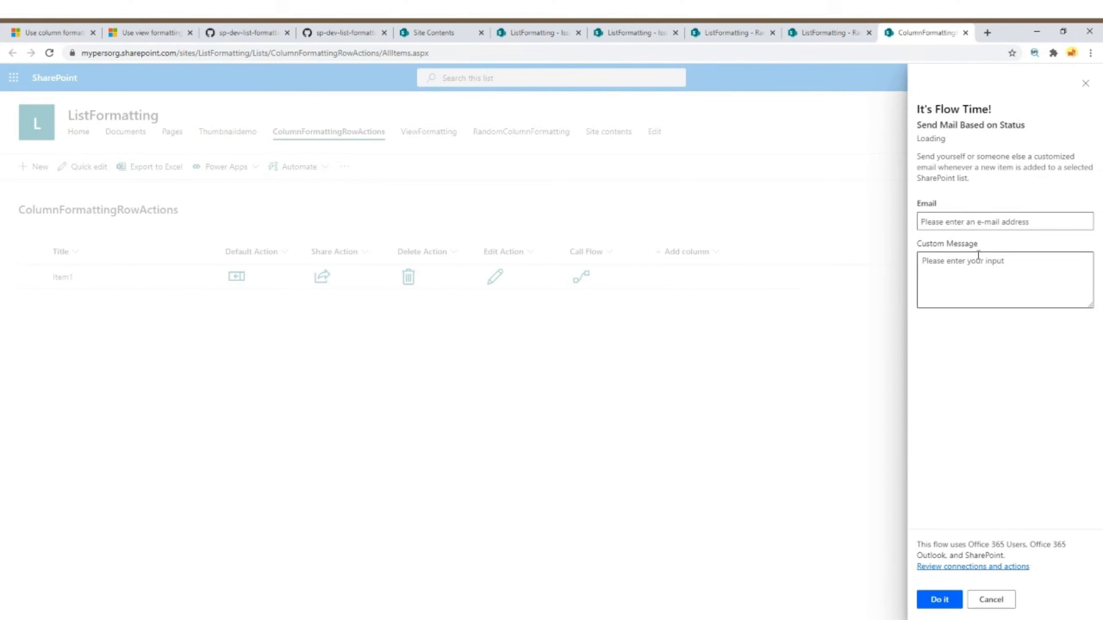
left_click(967, 222)
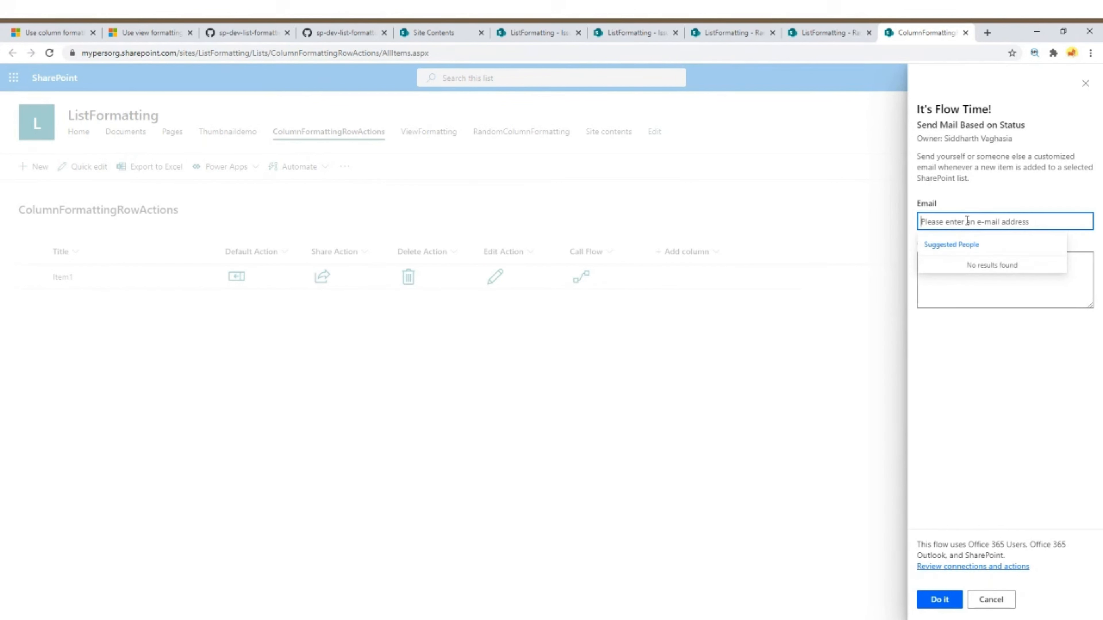
left_click(975, 296)
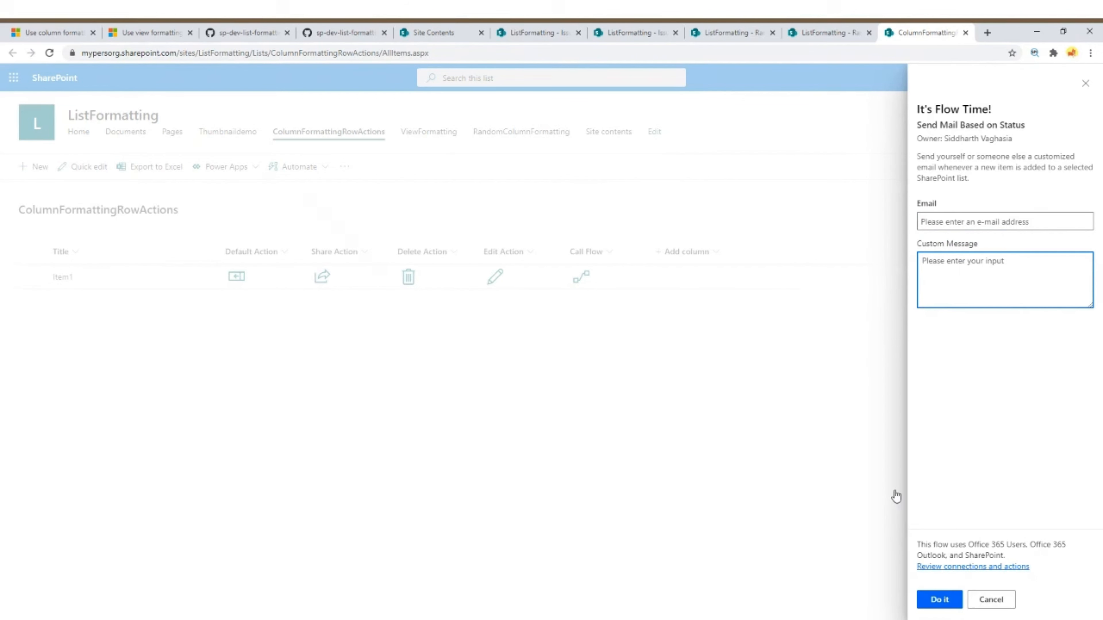
left_click(1085, 84)
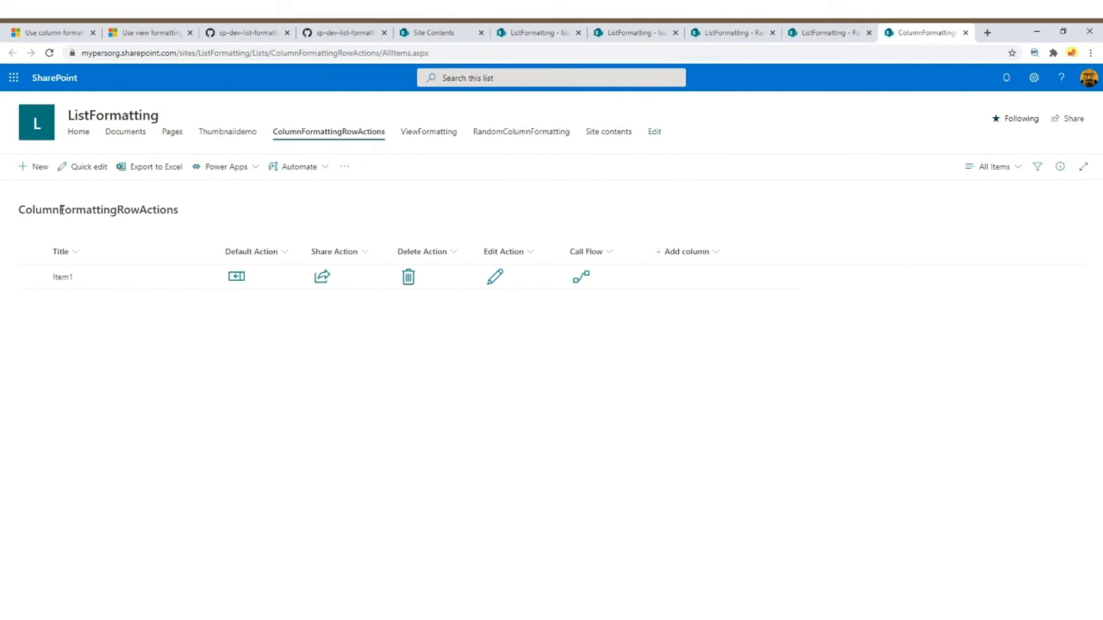
Switch to the PowerPoint slide show and advance to the Thumbnails slide
key("alt+Tab")
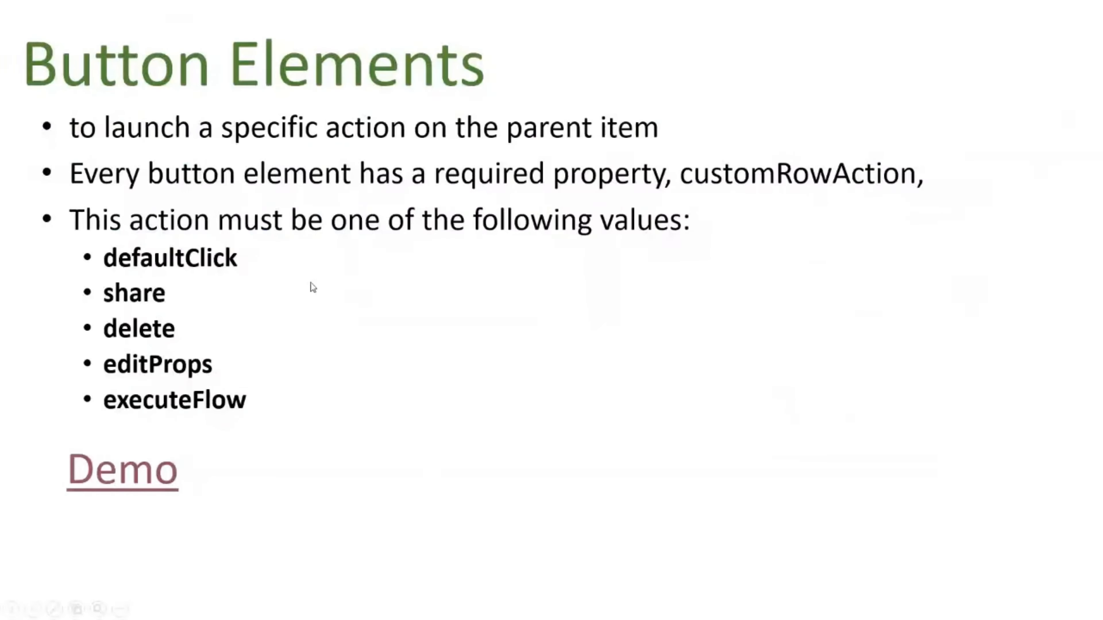
key("Right")
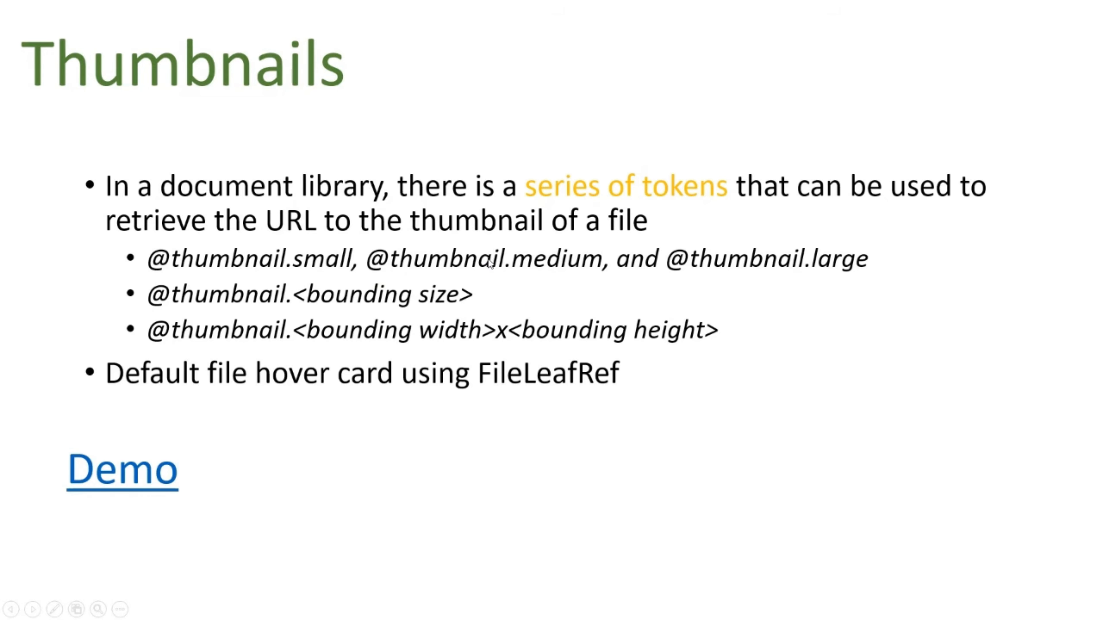
Switch to Visual Studio Code and copy the entire contents of 08ThumbnailPreview.json
key("alt+Tab")
key("alt+Tab")
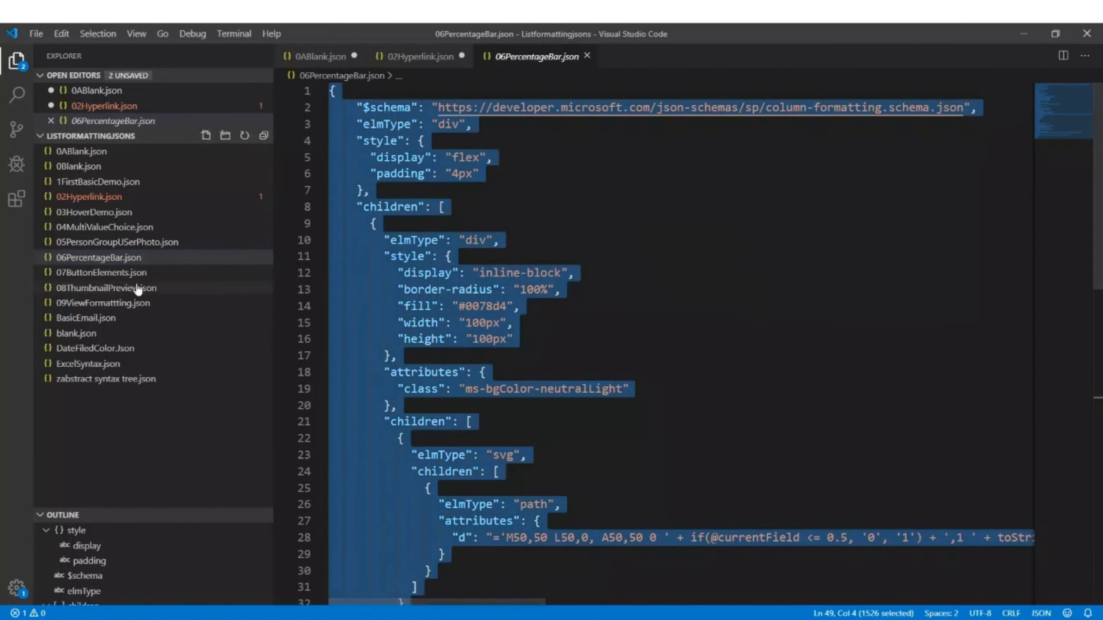
left_click(126, 287)
left_click(555, 223)
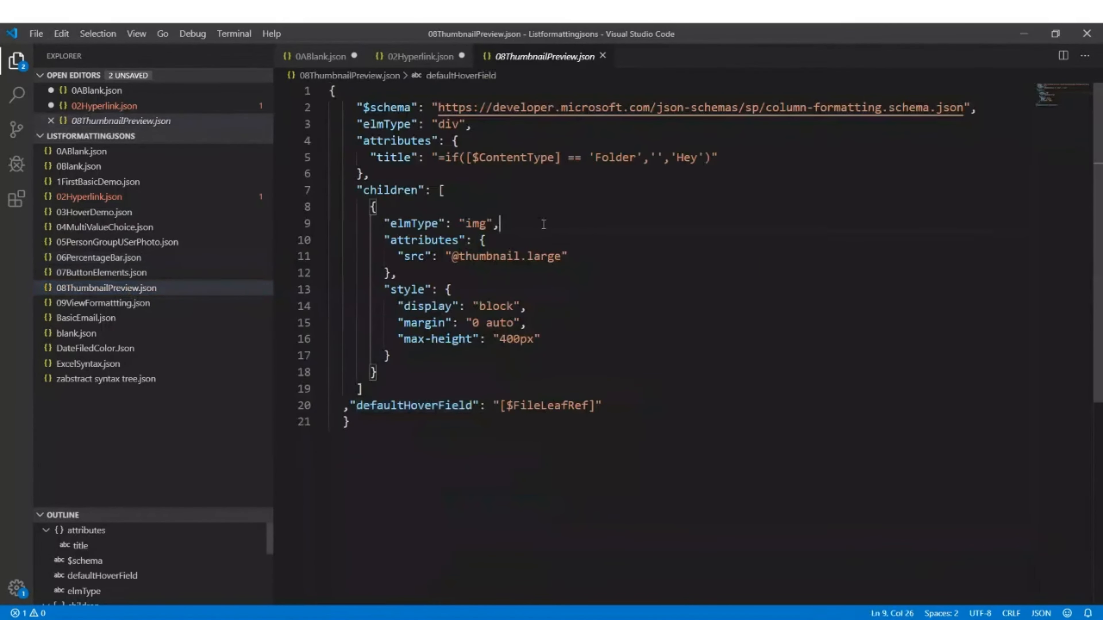
key("ctrl+a")
key("ctrl+c")
Switch to the browser, open the Thumbnaildemo library and open the formatting options of its Preview column
key("alt+Tab")
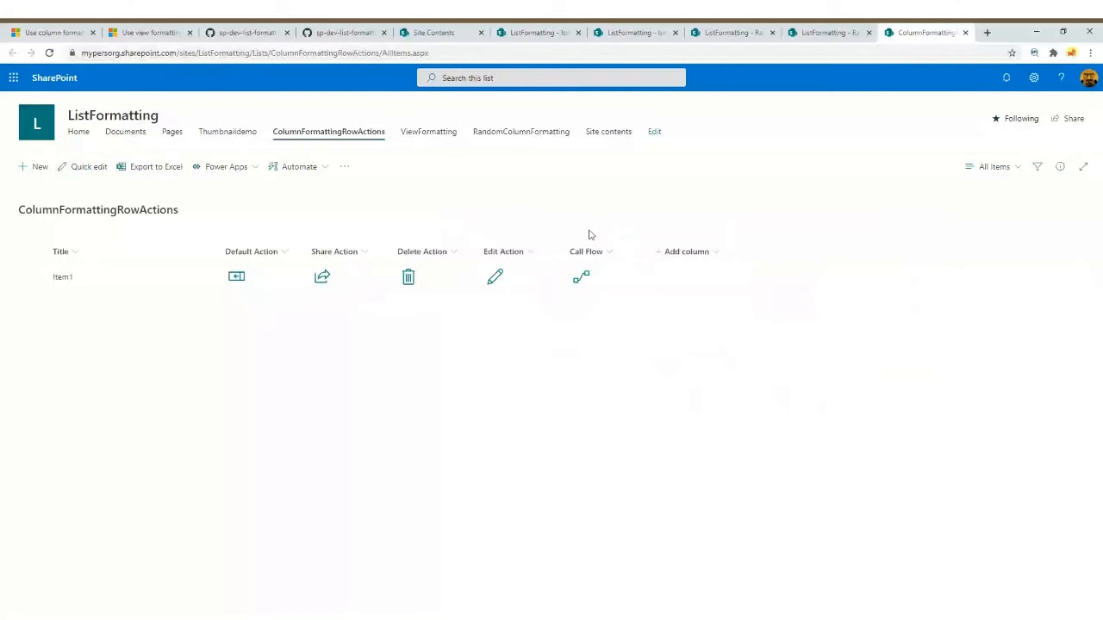
left_click(246, 140)
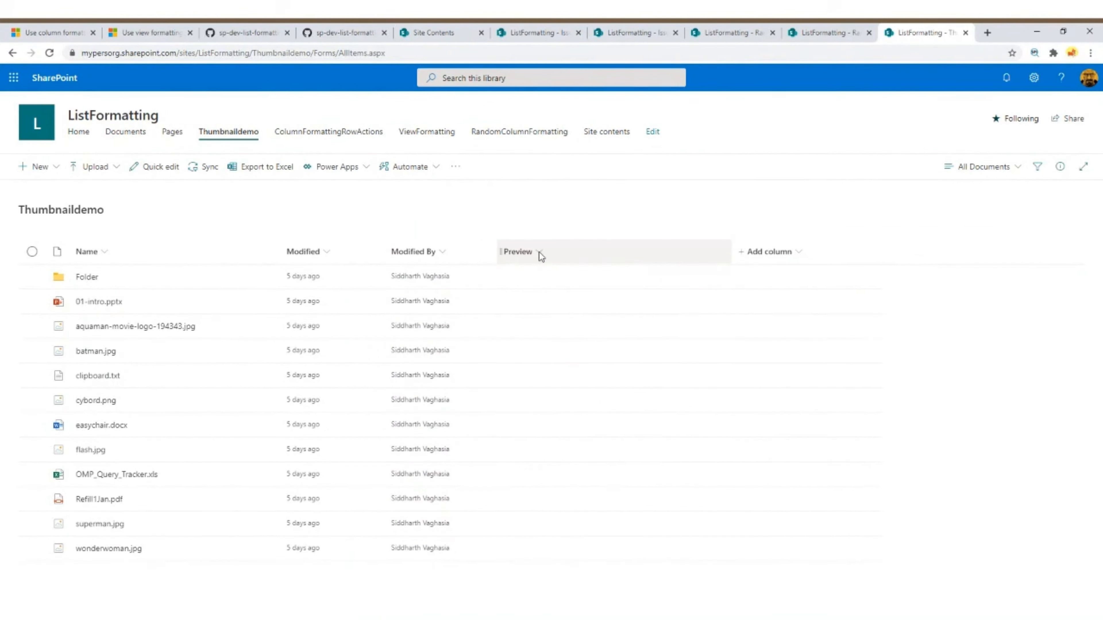
left_click(539, 251)
mouse_move(544, 359)
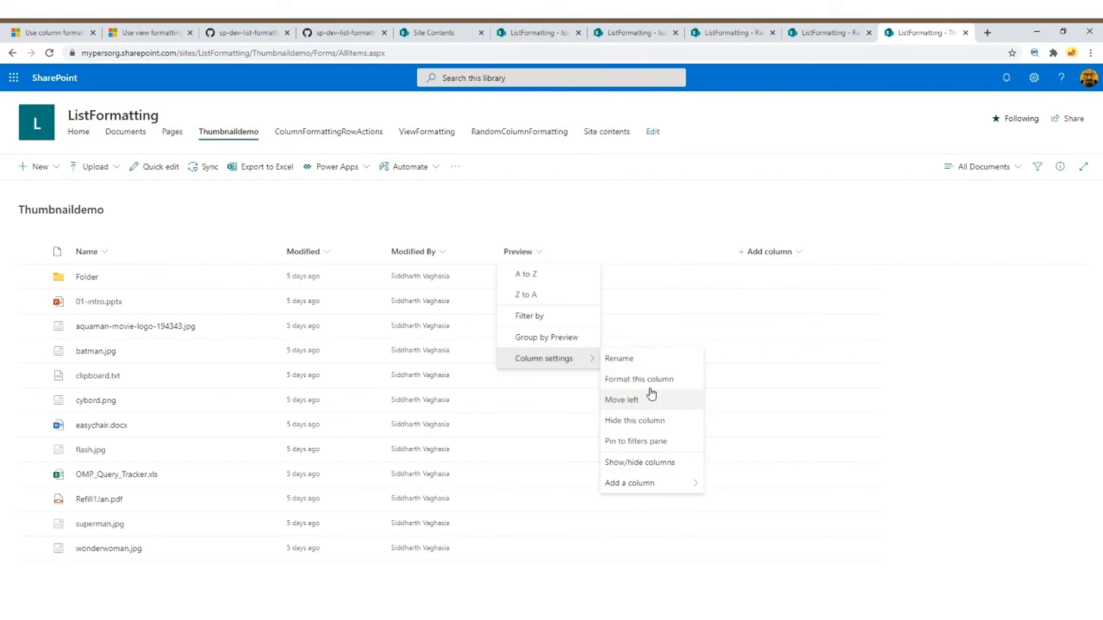
left_click(639, 379)
Switch the Preview column's formatting to JSON editing and paste the copied thumbnail JSON
left_click(857, 578)
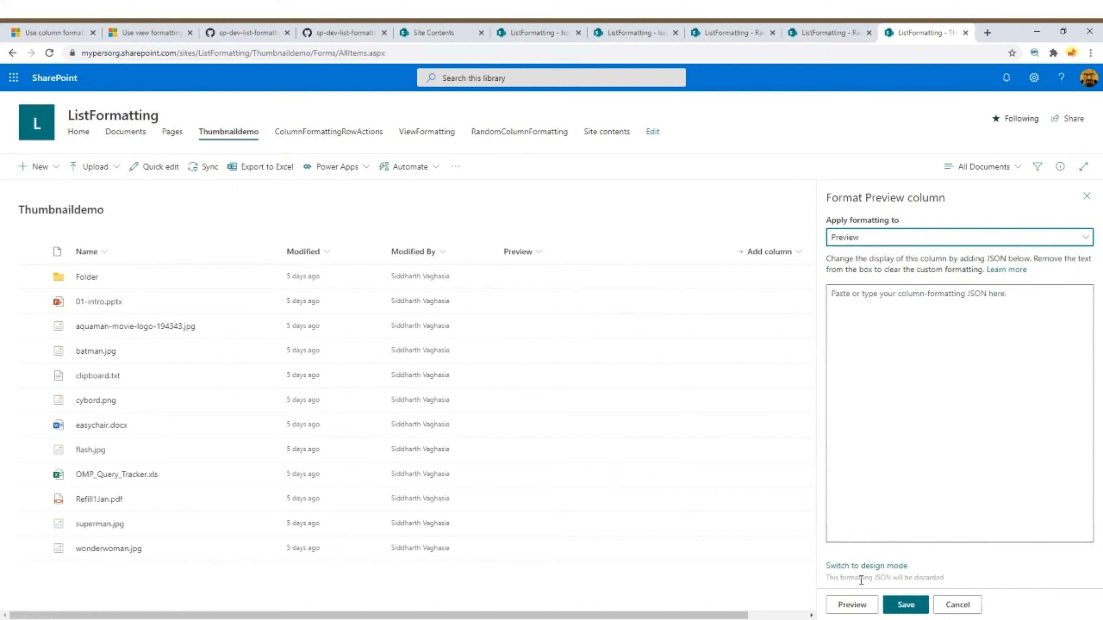
left_click(899, 379)
key("ctrl+v")
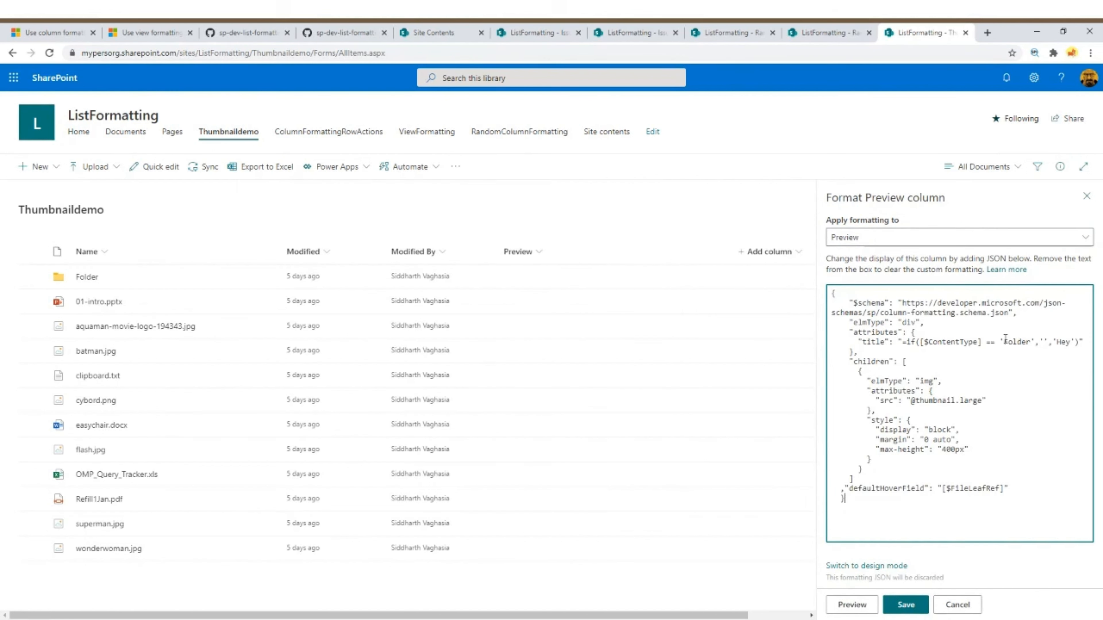
left_click_drag(912, 402, 982, 403)
left_click(961, 402)
left_click(947, 401)
left_click_drag(915, 402, 969, 403)
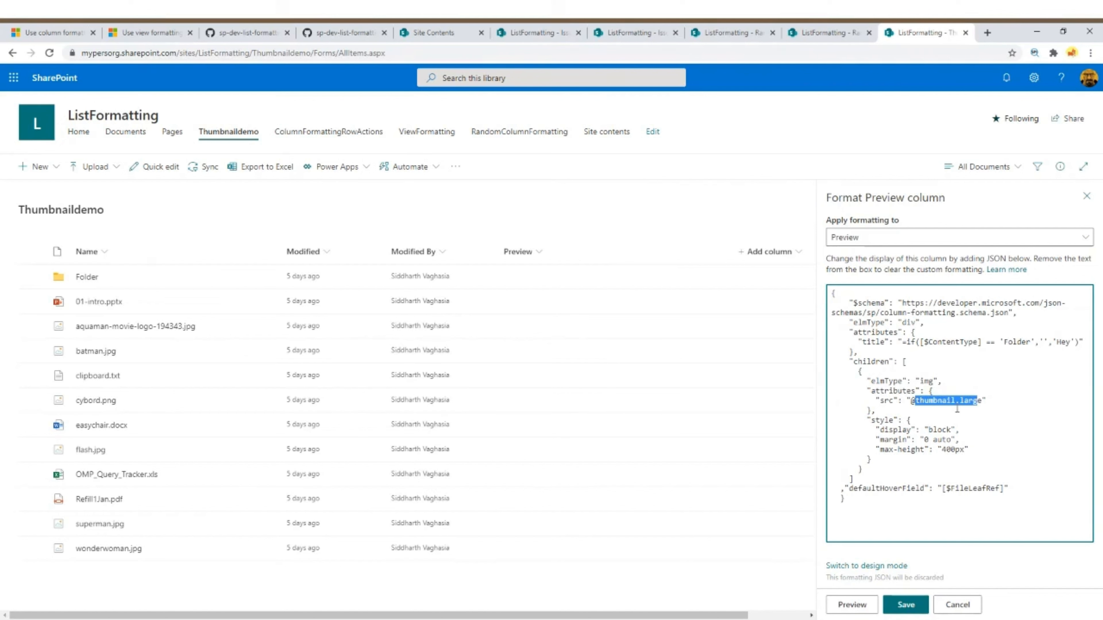
left_click(940, 408)
left_click_drag(911, 400, 984, 401)
left_click(850, 605)
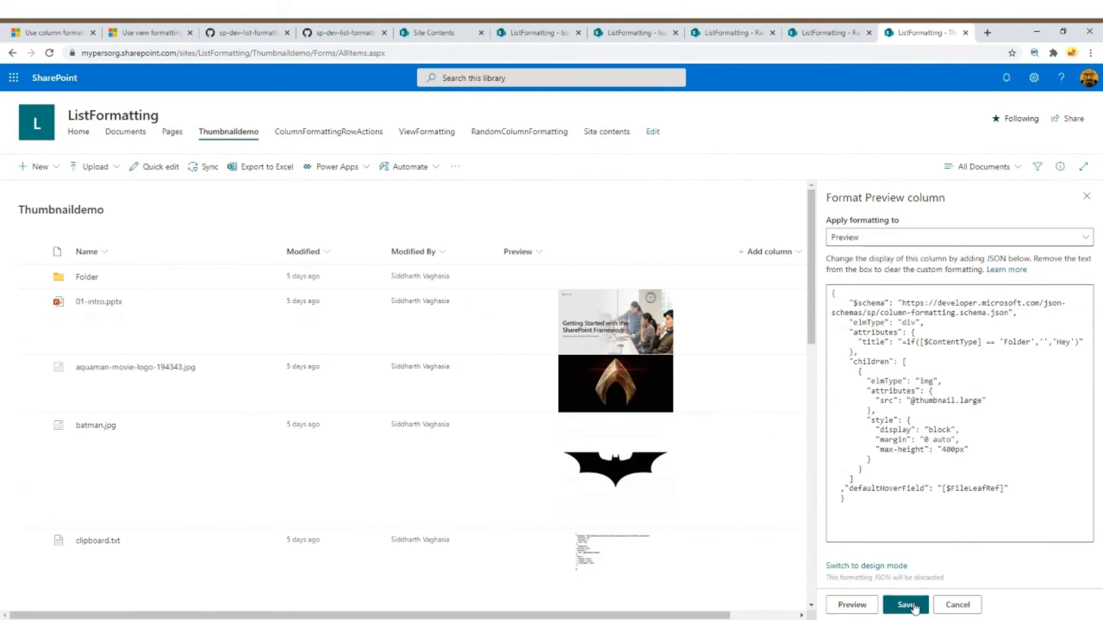
left_click(906, 605)
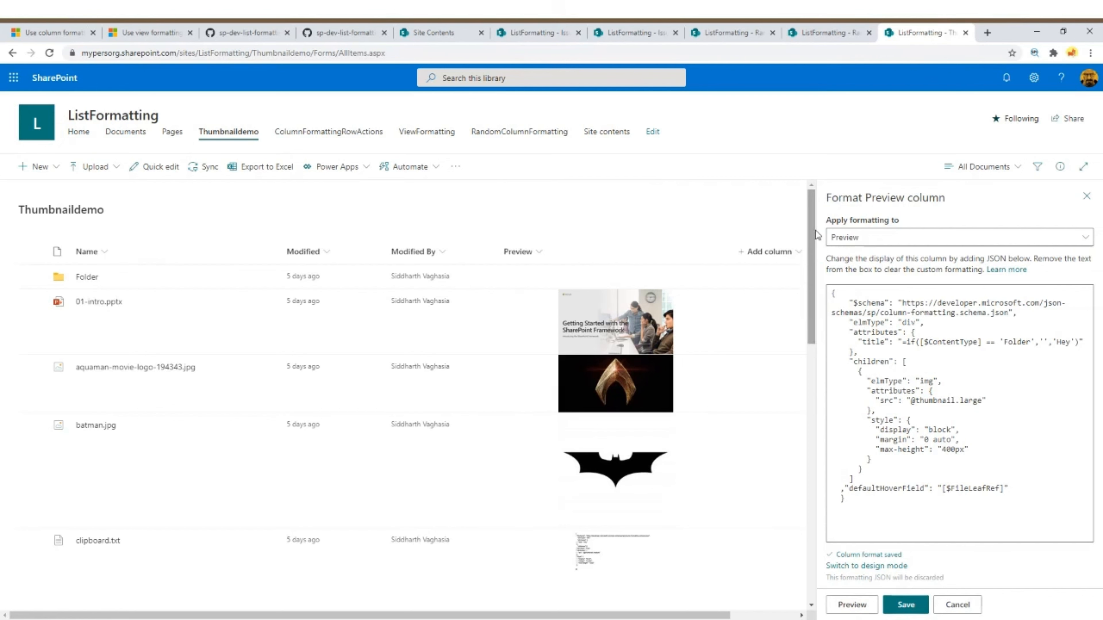
left_click_drag(812, 237, 805, 273)
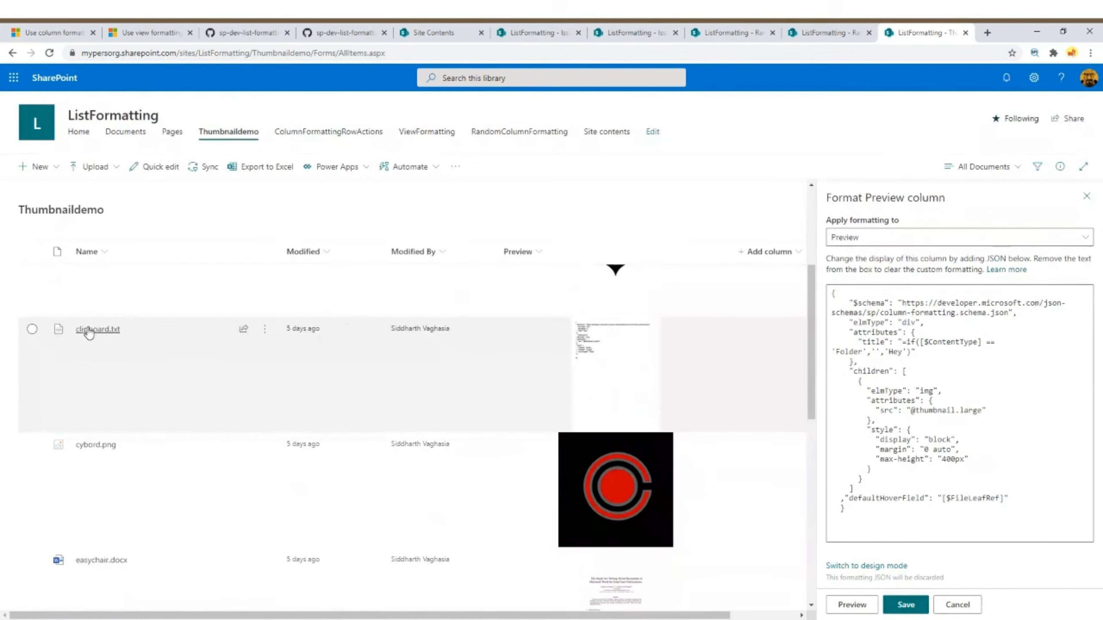
mouse_move(598, 359)
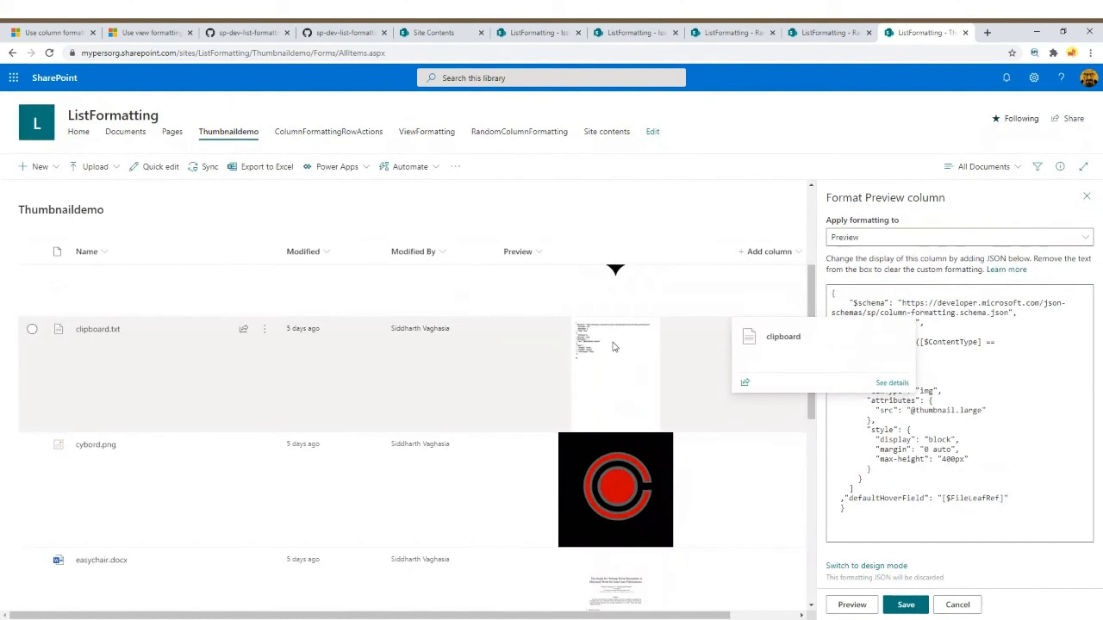
scroll(744, 331, "up", 3)
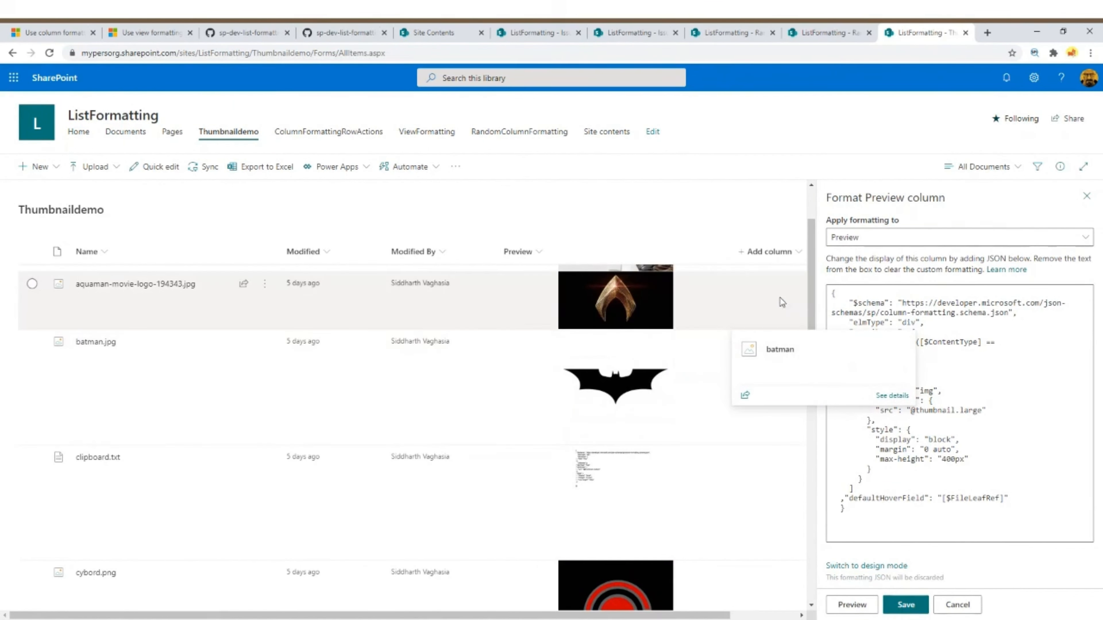
left_click_drag(810, 271, 811, 237)
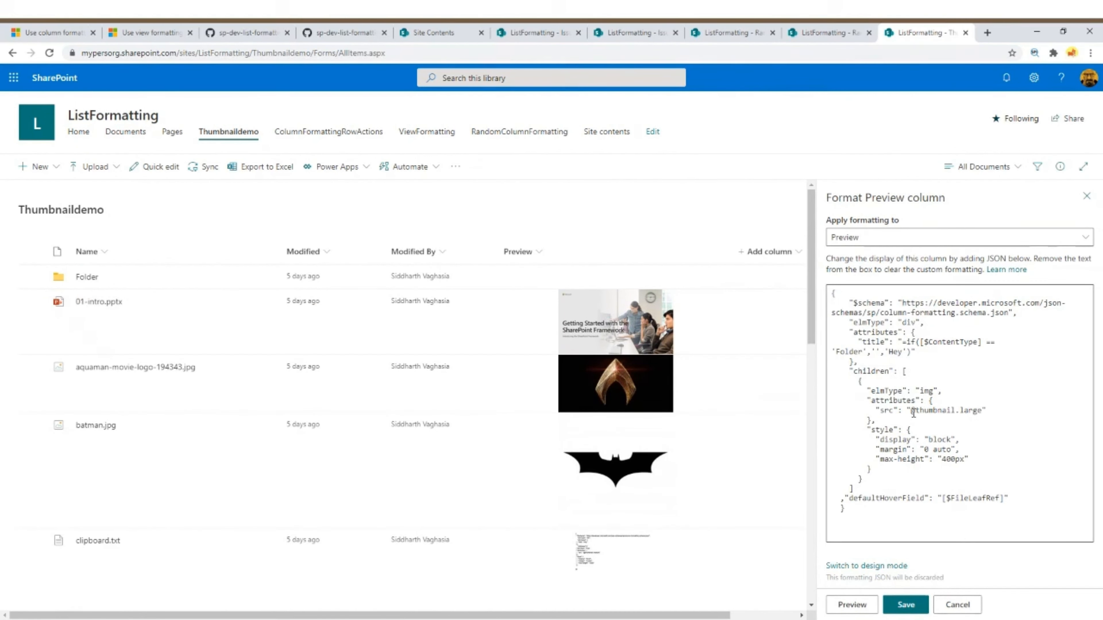
left_click_drag(912, 411, 965, 414)
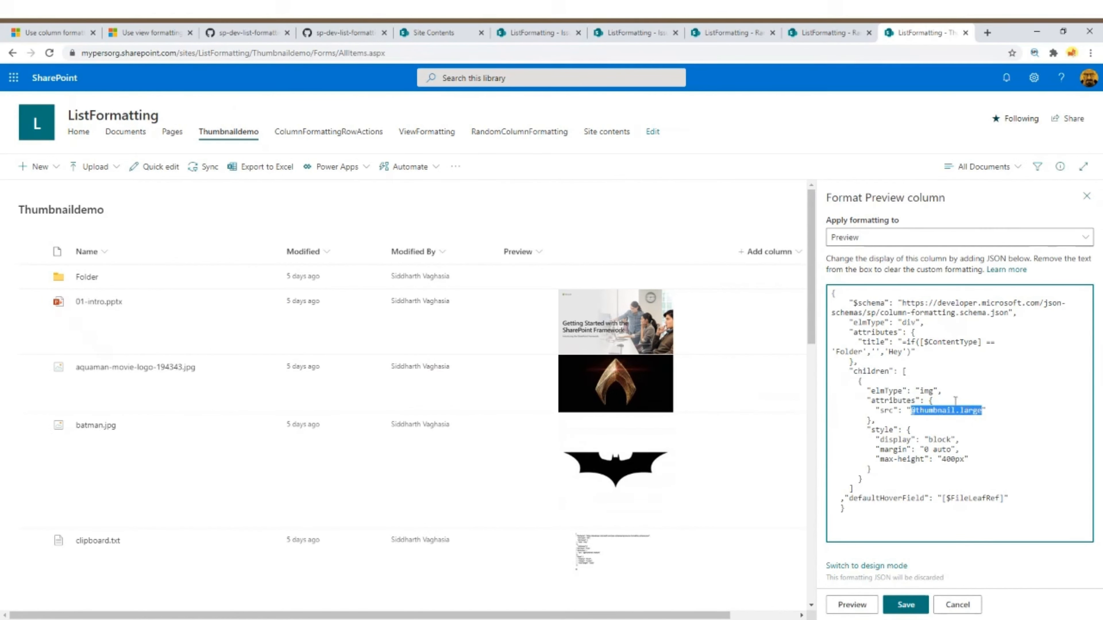
left_click_drag(813, 277, 807, 488)
Switch to the PowerPoint slide show, advance to the View Formatting slide and open its Demo link
key("alt+Tab")
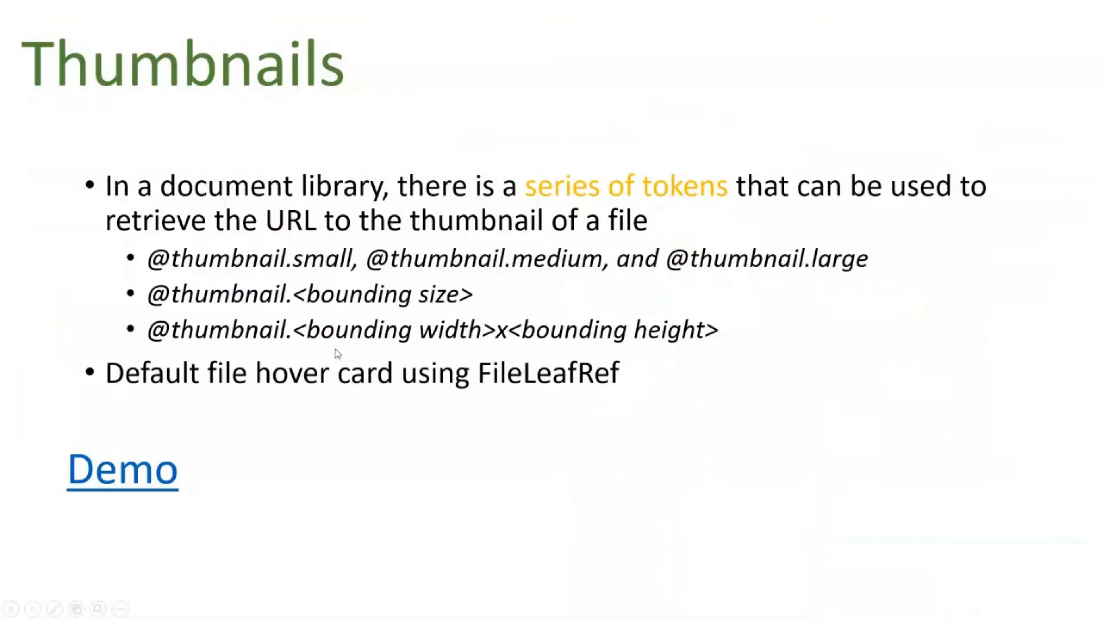
key("Right")
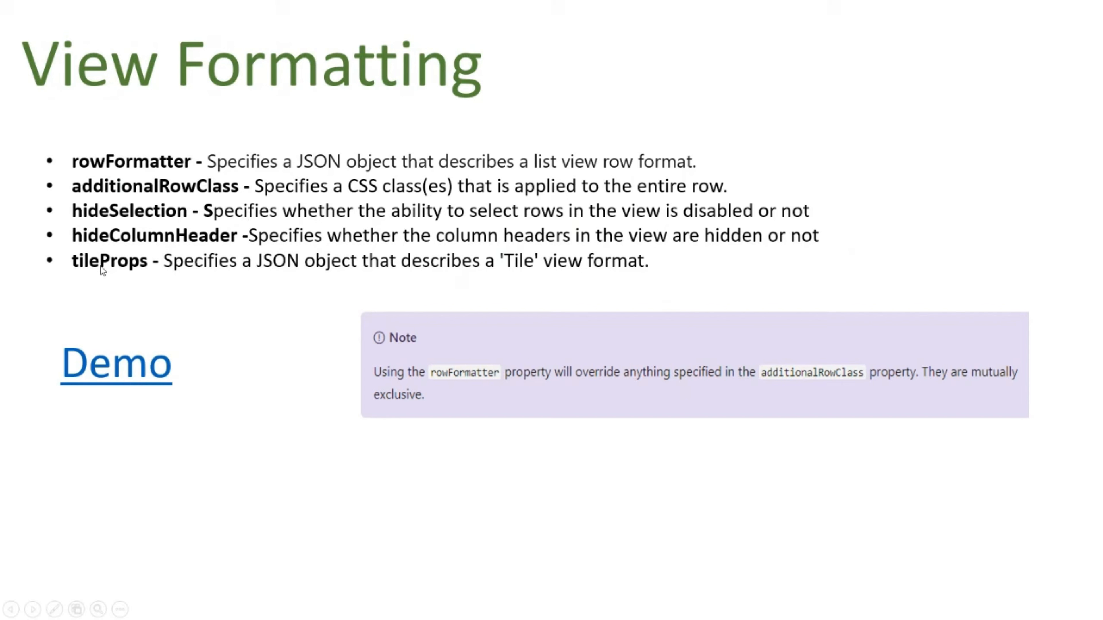
left_click(137, 366)
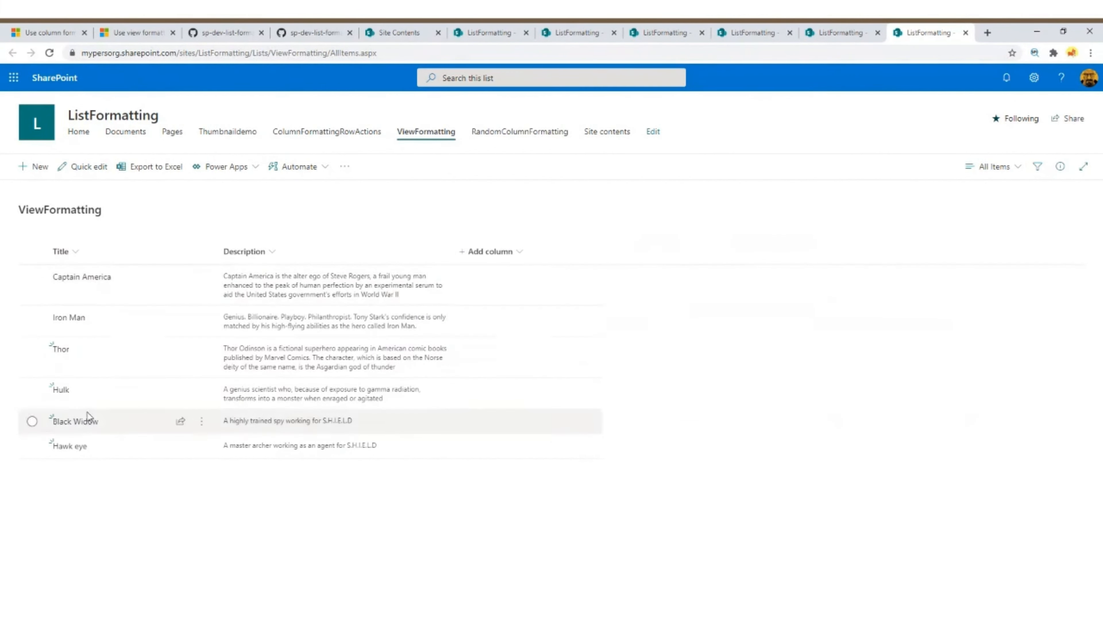
Switch to Visual Studio Code, open 09ViewFormattting.json and skim through its contents
key("alt+Tab")
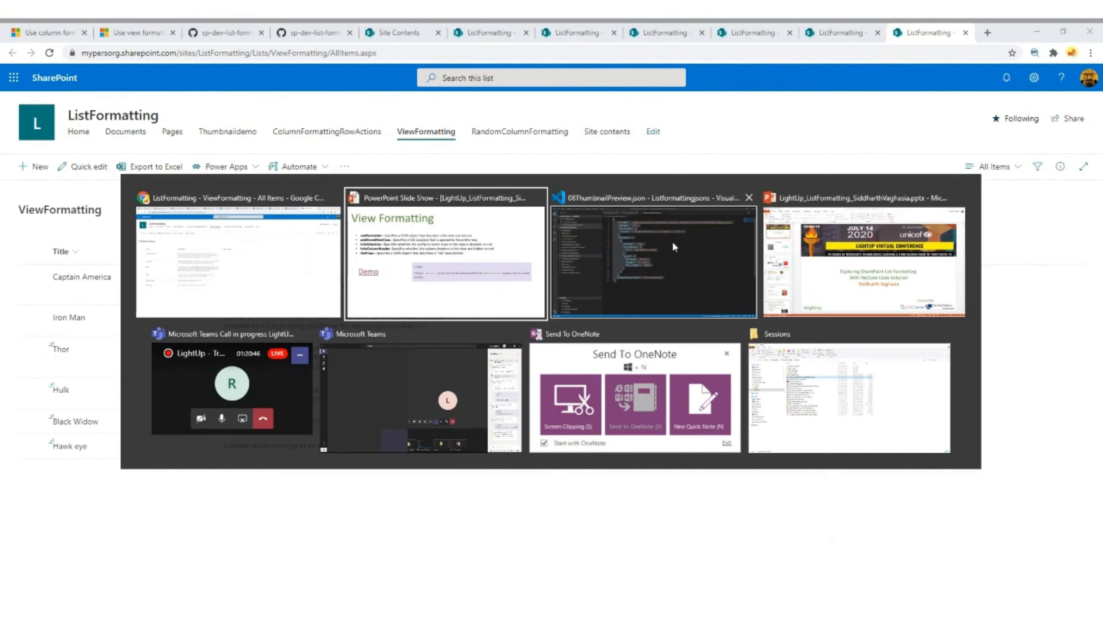
left_click(676, 238)
left_click(117, 304)
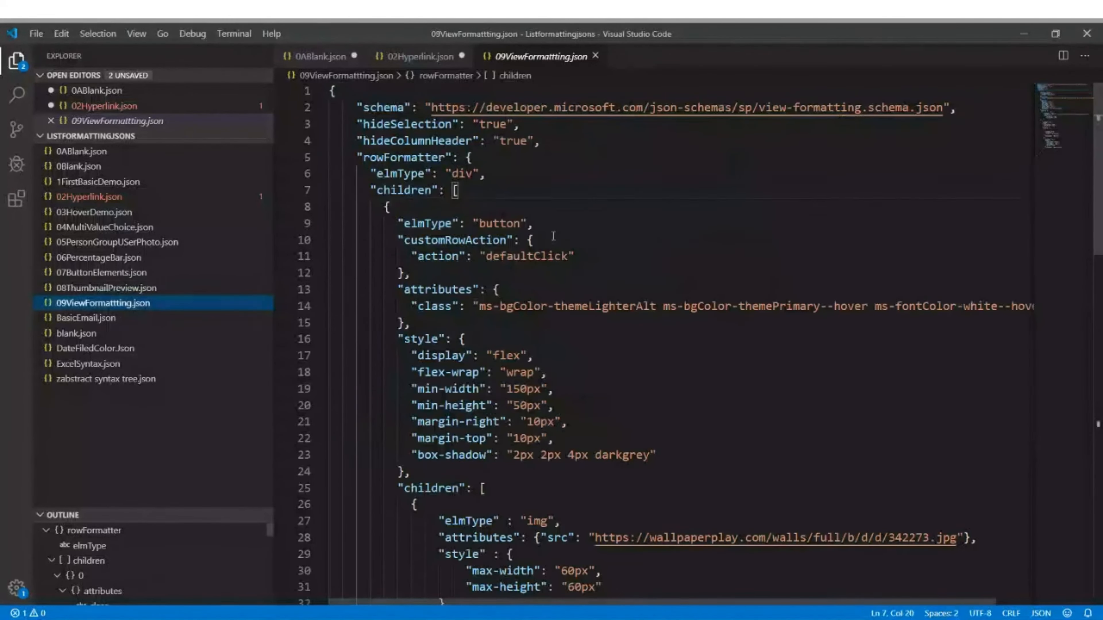
scroll(1098, 246, "down", 3)
scroll(1098, 246, "down", 12)
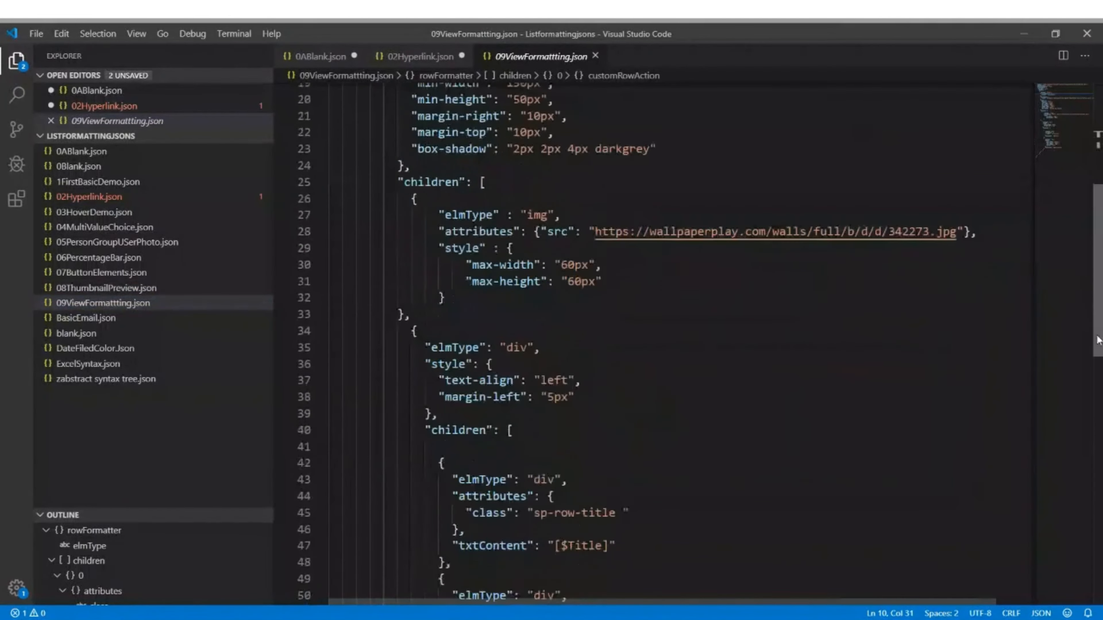
scroll(1093, 414, "up", 16)
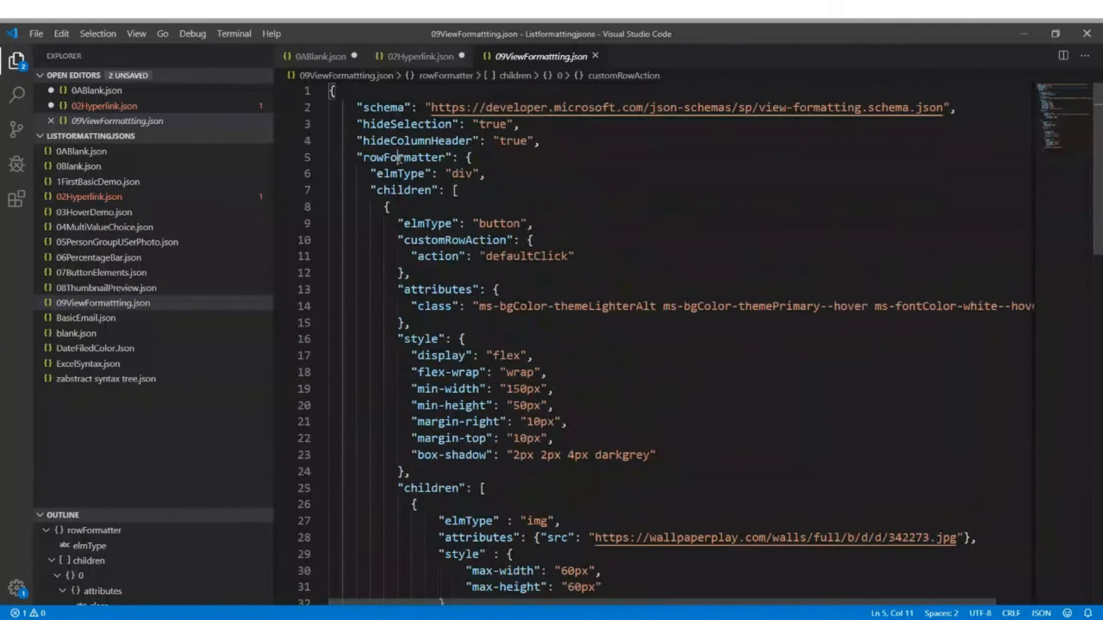
Examine the rowFormatter object in the JSON, highlighting its div element type and children property
double_click(400, 159)
double_click(461, 174)
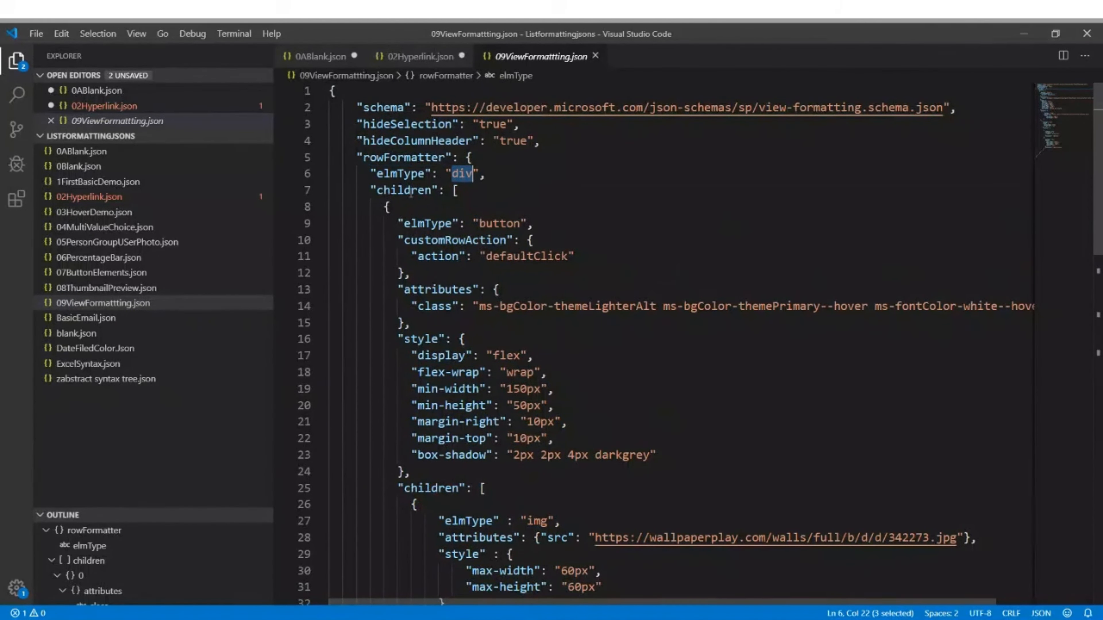
double_click(422, 191)
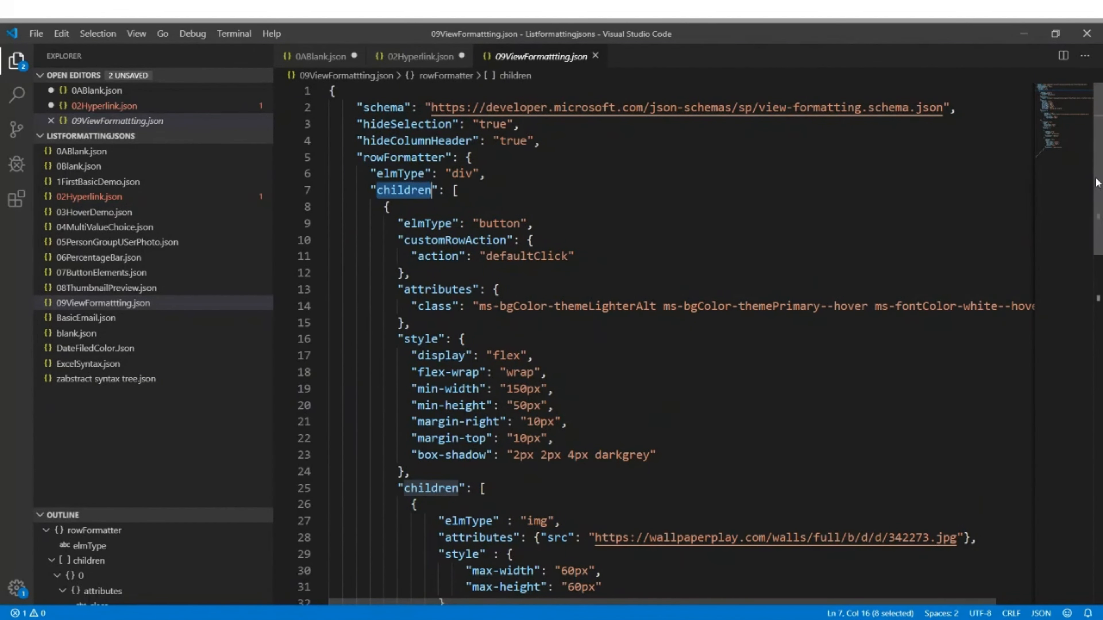
left_click_drag(1096, 192, 1095, 268)
left_click_drag(1095, 275, 1099, 163)
Glance at the ViewFormatting list in the browser, then return to Visual Studio Code and copy the entire view formatting JSON
key("alt+Tab")
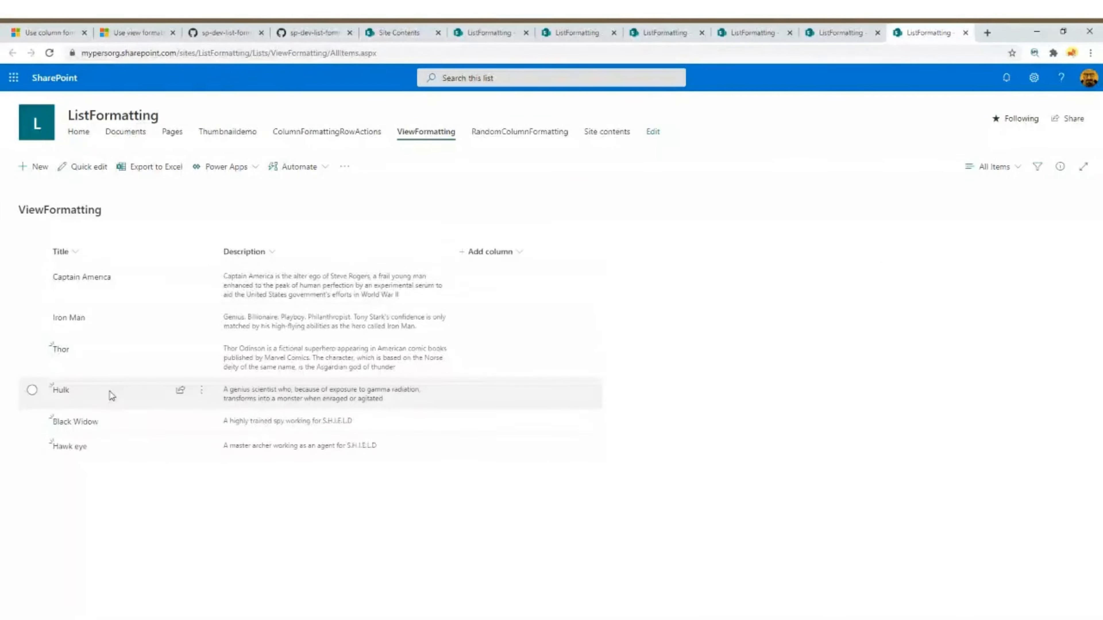
key("alt+Tab")
mouse_move(1097, 229)
left_mouse_down()
mouse_move(1095, 342)
mouse_move(1094, 213)
left_mouse_up()
key("ctrl+a")
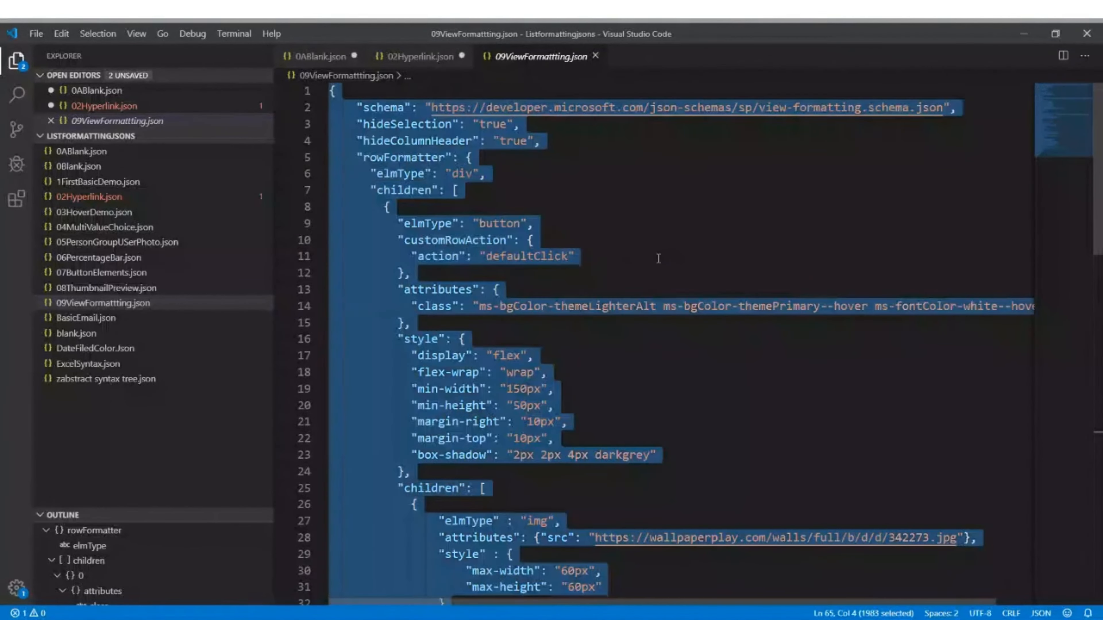
Switch to the browser and paste the copied JSON into the advanced formatting of the ViewFormatting list's current view
key("alt+Tab")
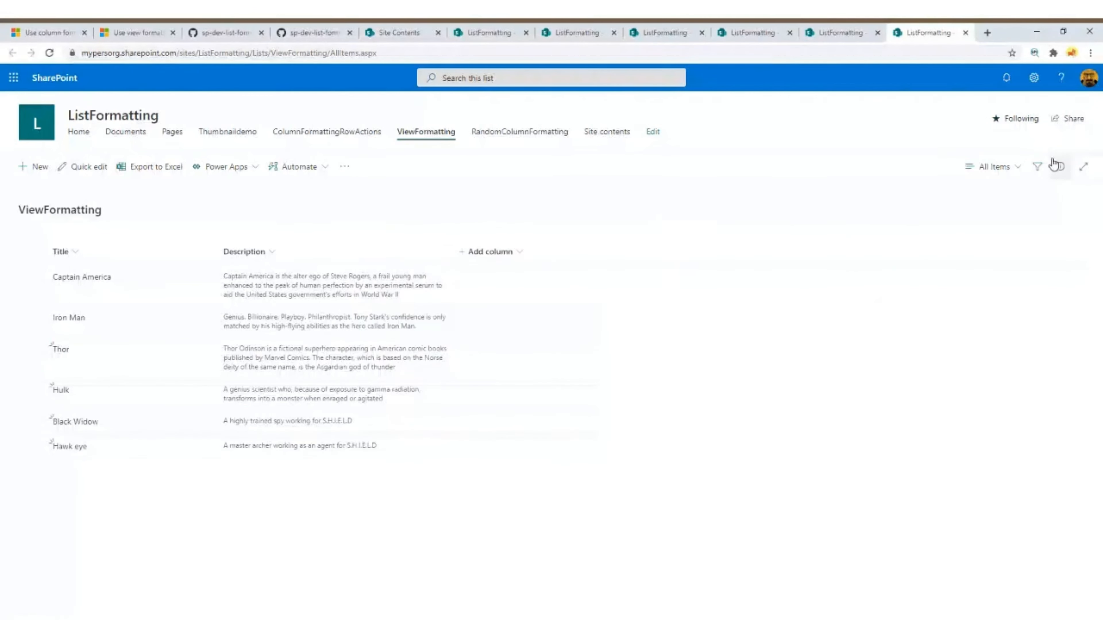
left_click(1006, 170)
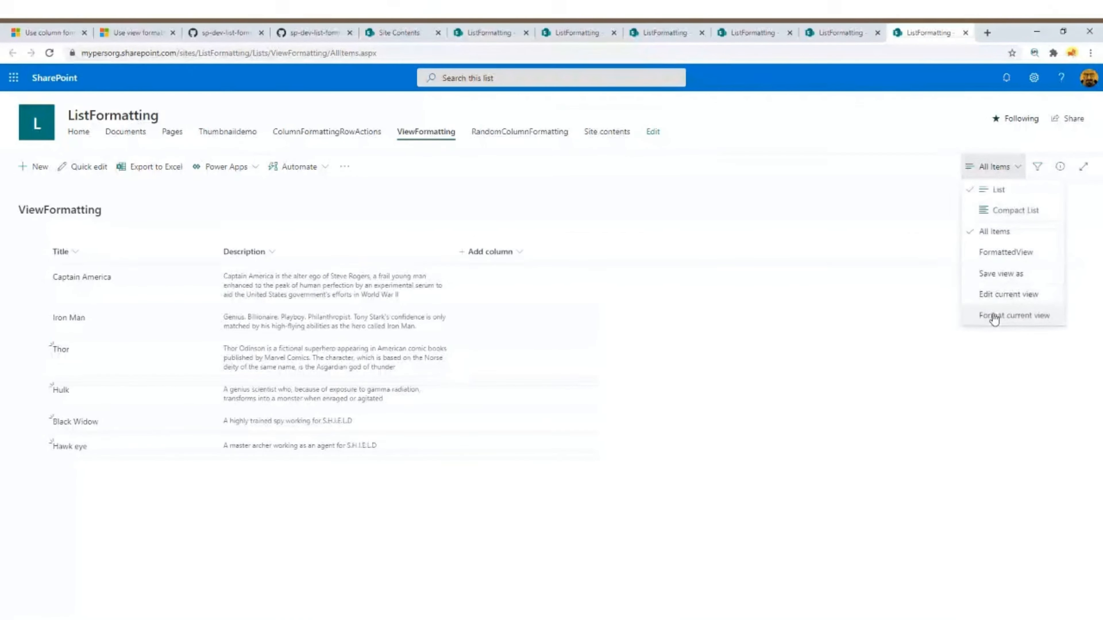
left_click(853, 139)
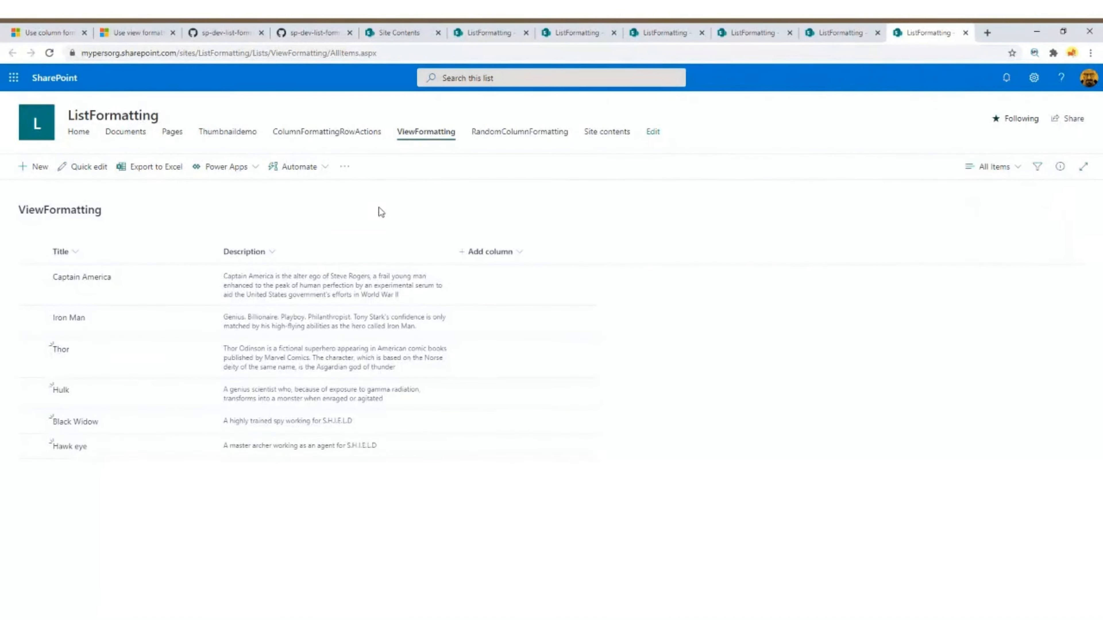
left_click(997, 170)
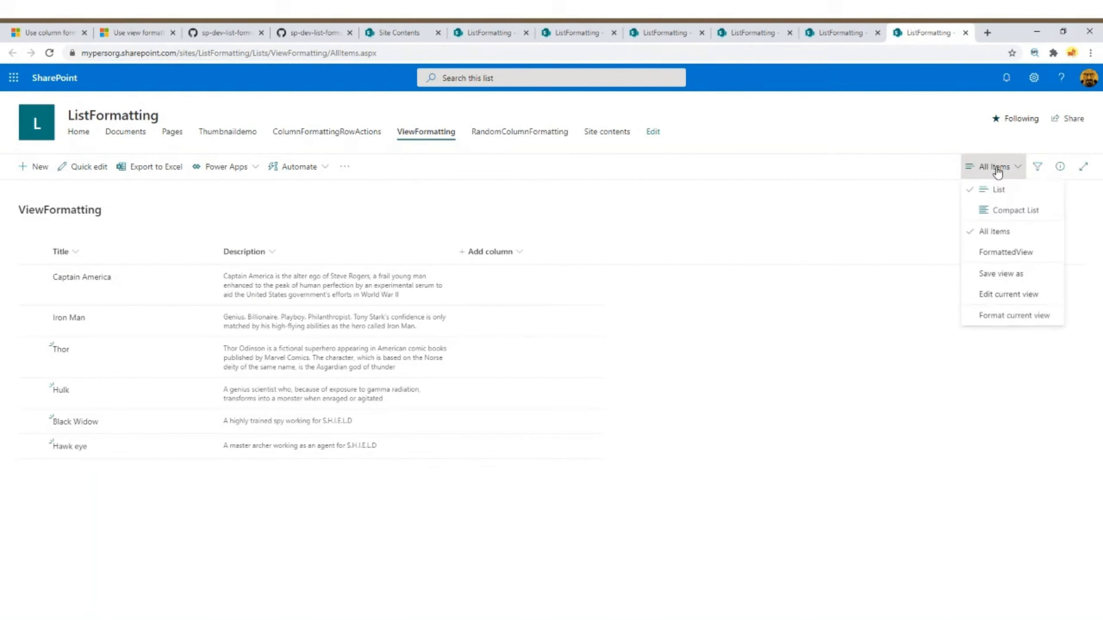
left_click(1001, 315)
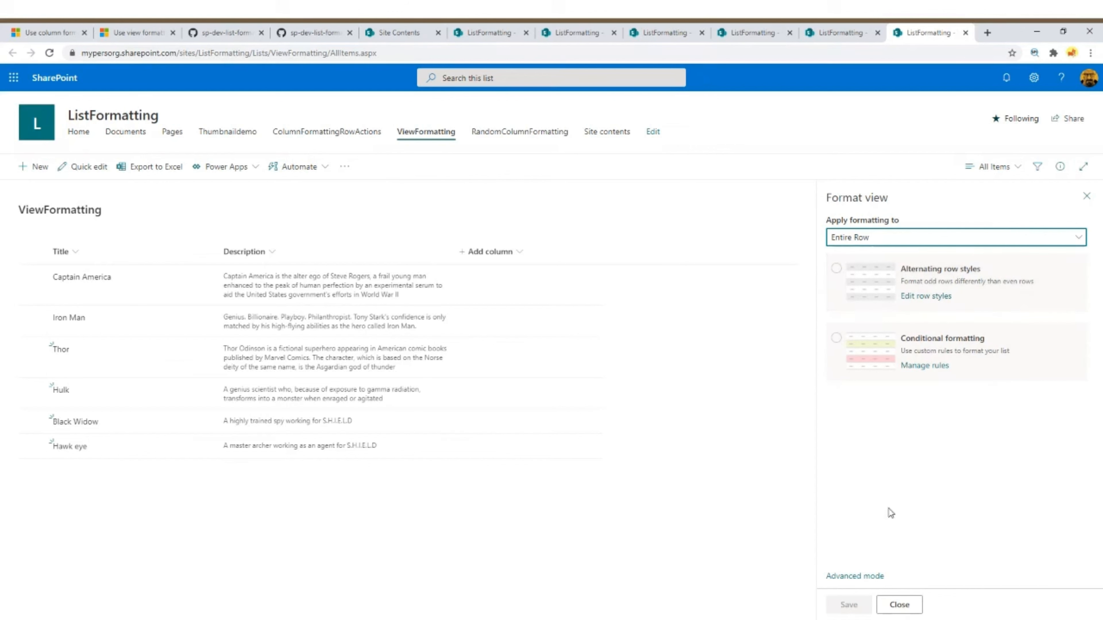
left_click(856, 577)
left_click(925, 399)
key("ctrl+v")
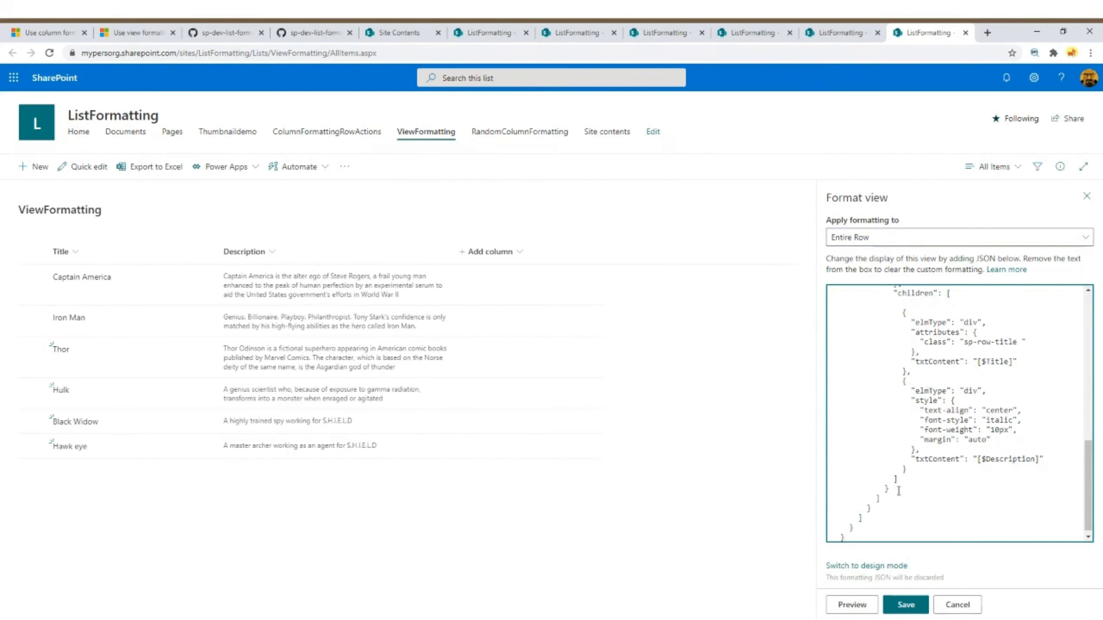
Preview the view formatting on the list, and open and close the Thor item's details from its formatted row
left_click(863, 608)
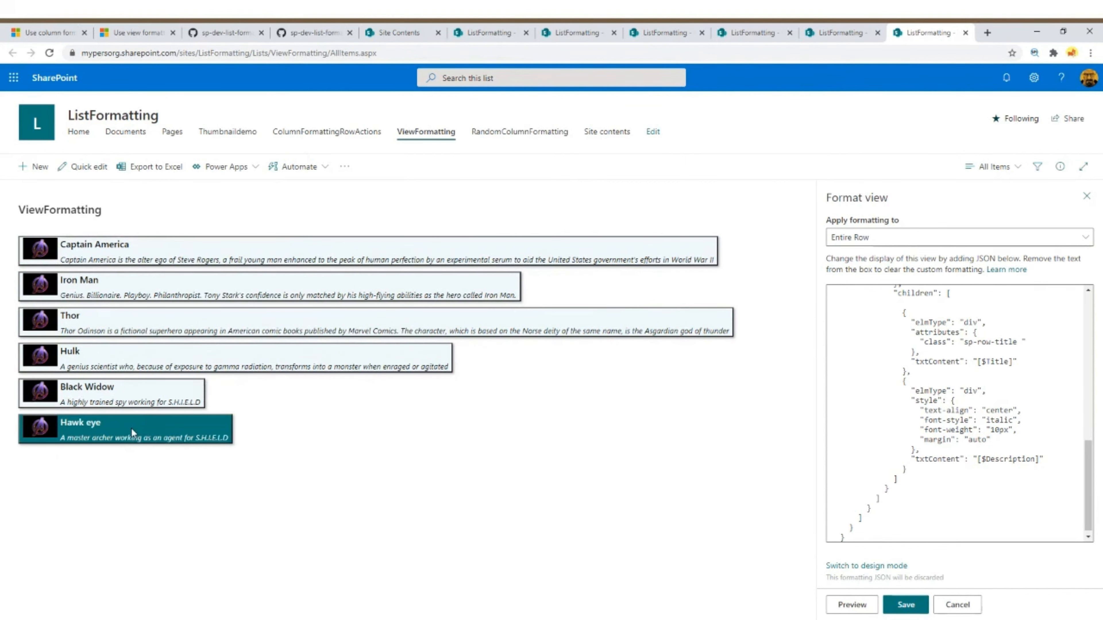
left_click(176, 326)
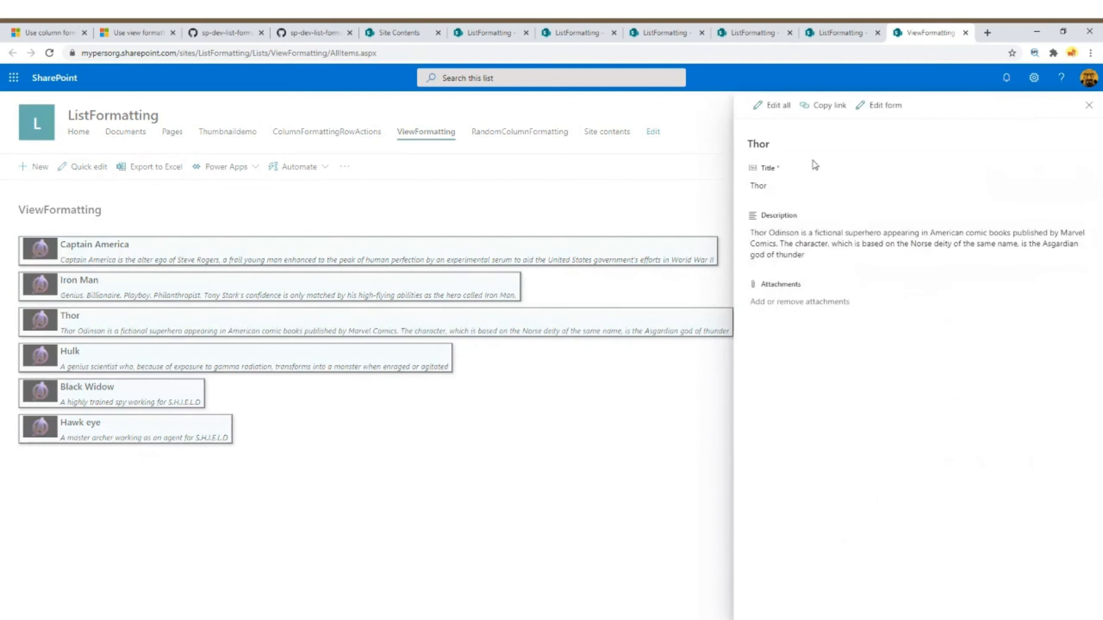
left_click(1089, 107)
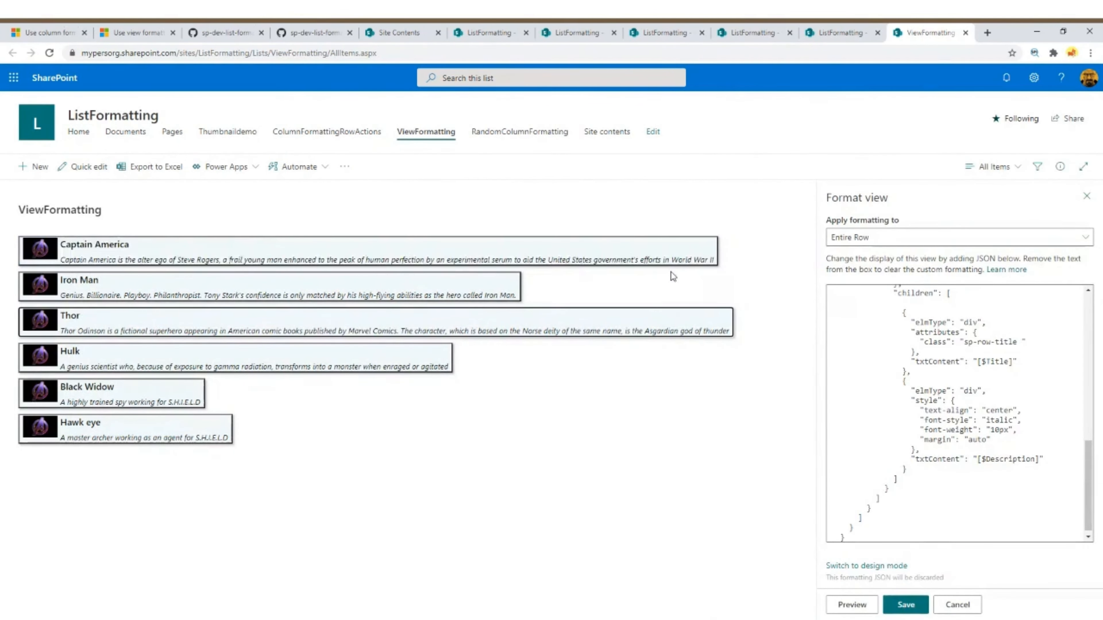
Switch to Visual Studio Code and examine the button, title and description elements in the view formatting JSON
key("alt+Tab")
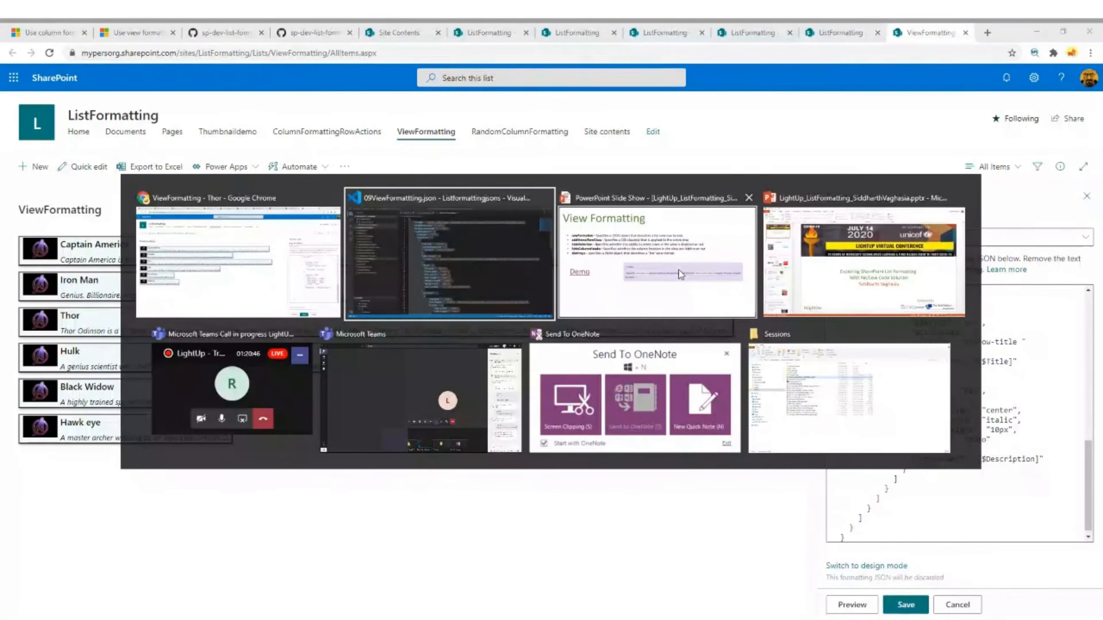
scroll(1098, 232, "down", 1)
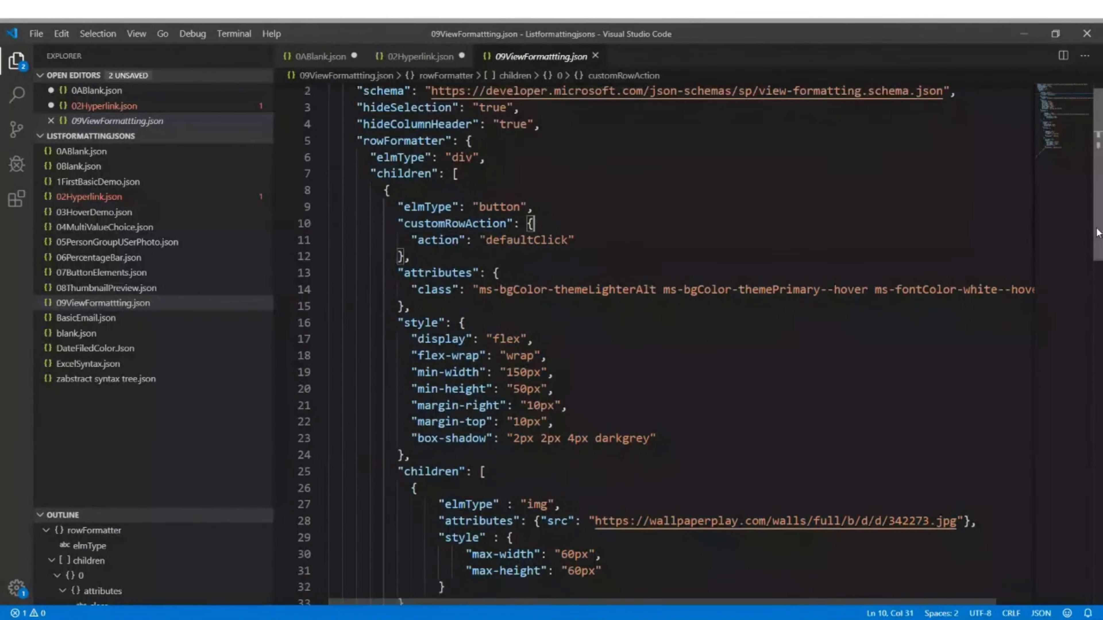
left_click_drag(1097, 232, 1090, 376)
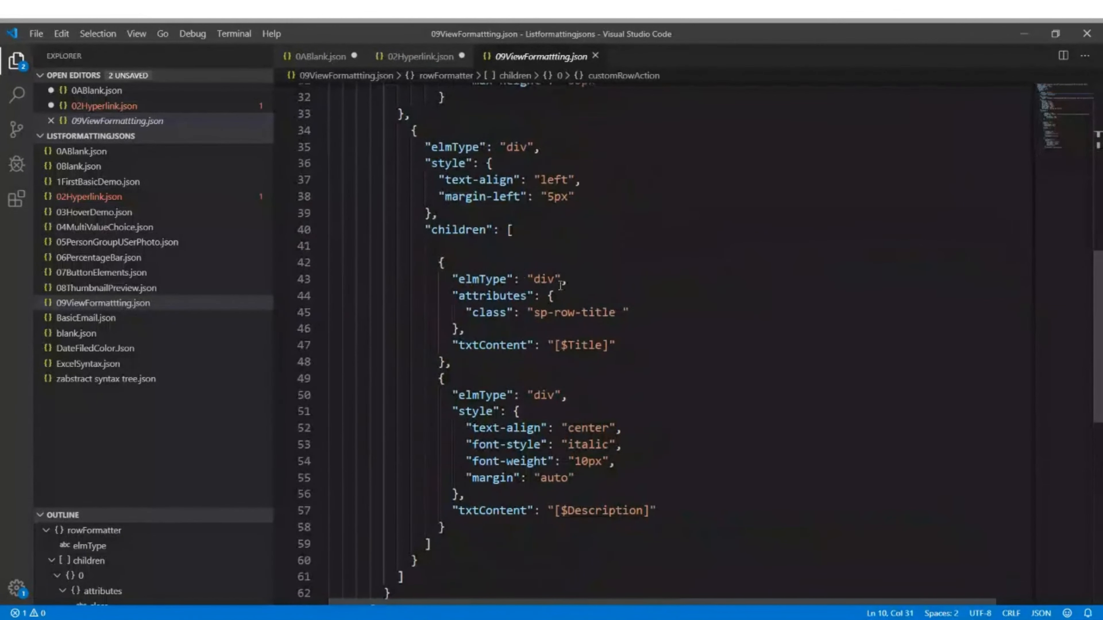
left_click_drag(459, 279, 560, 347)
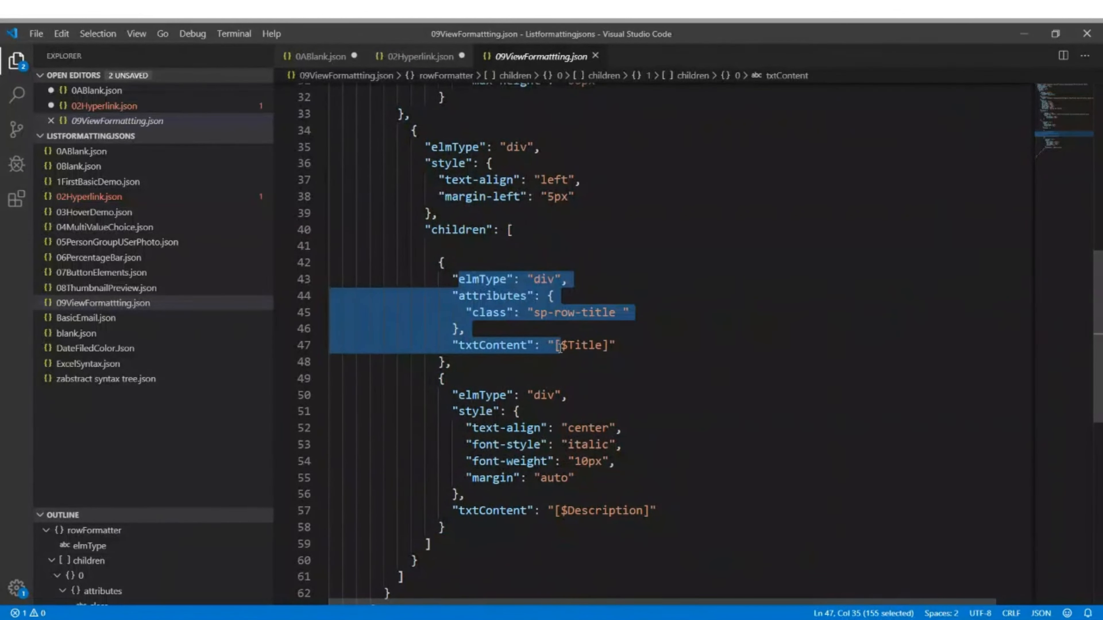
left_click(663, 324)
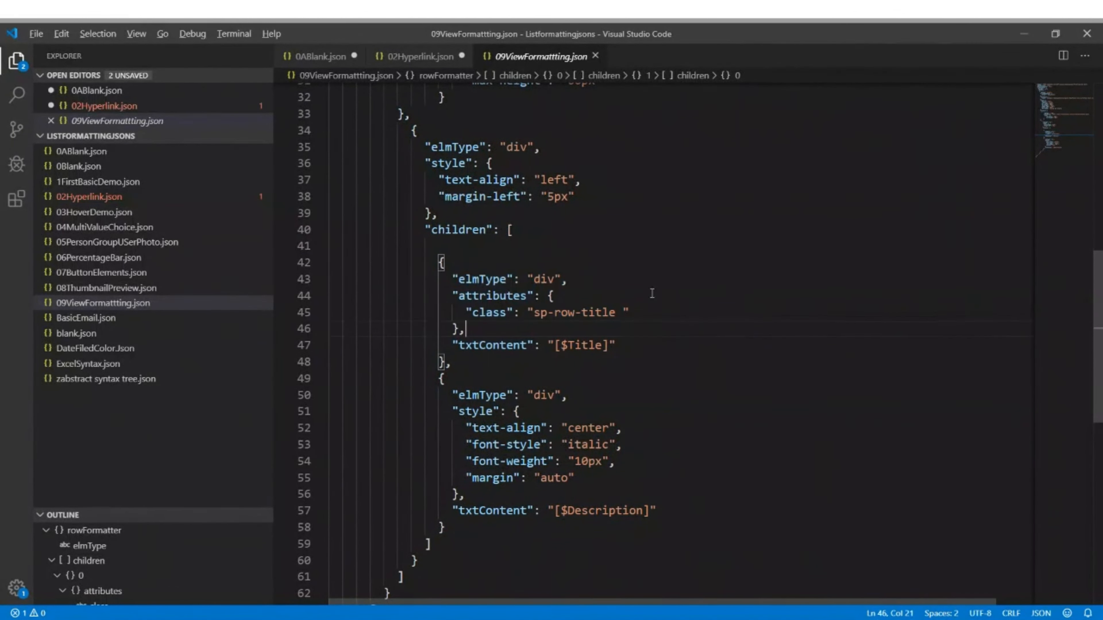
key("alt+Tab")
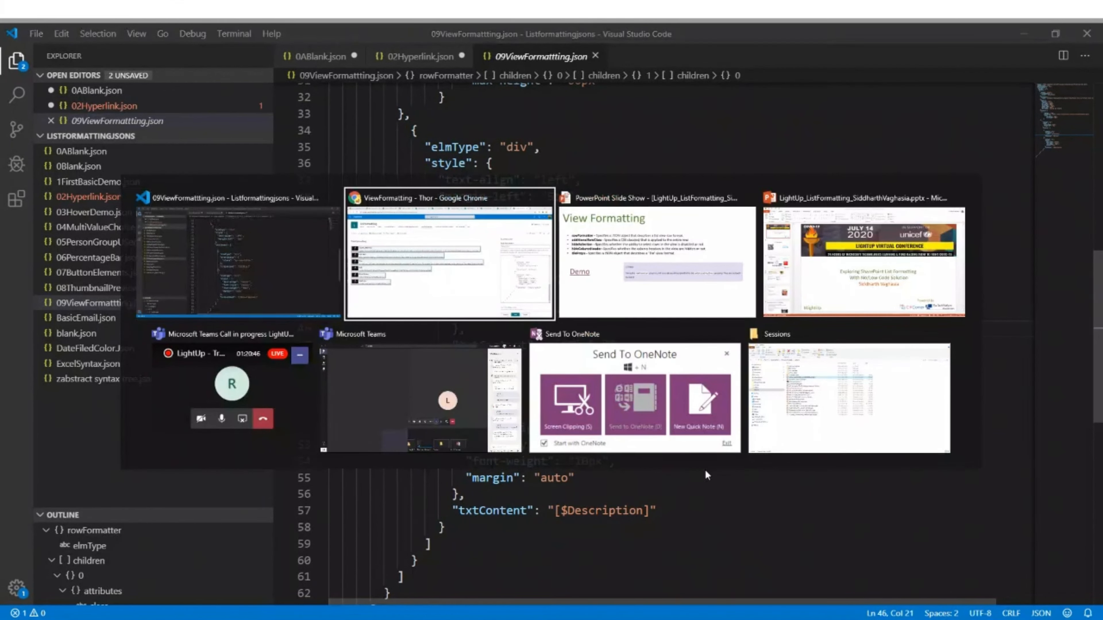
key("alt+Tab")
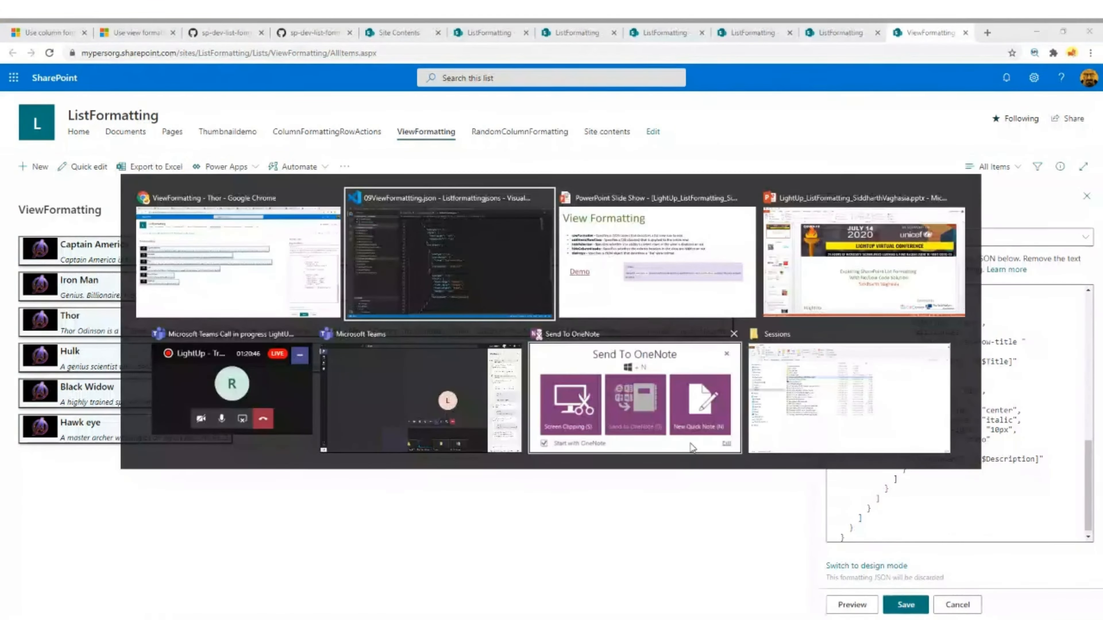
scroll(784, 222, "up", 10)
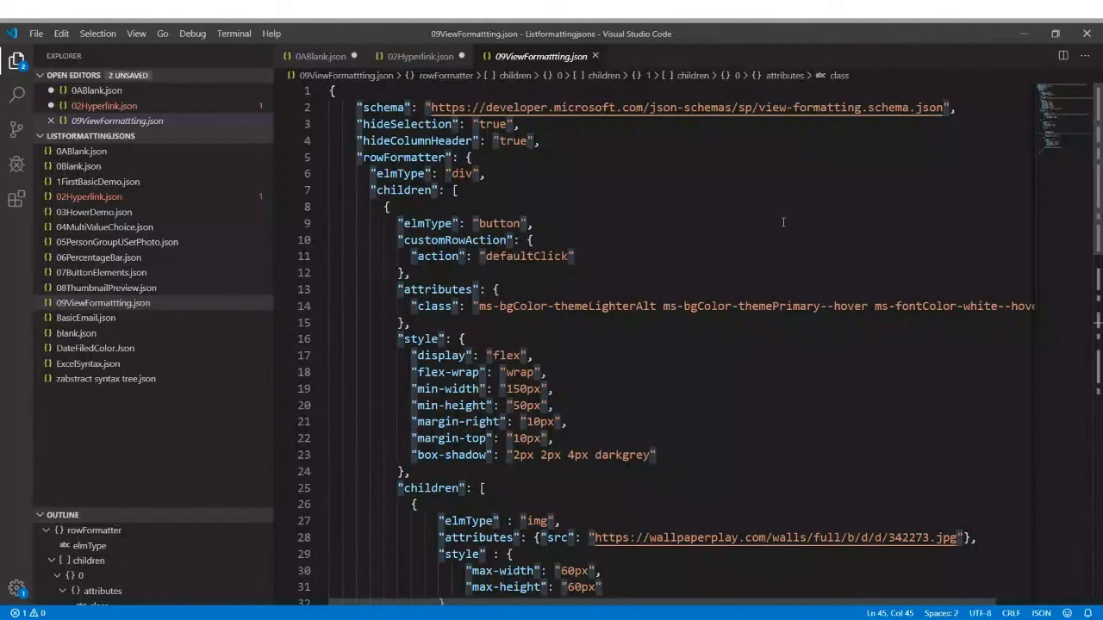
left_click(589, 209)
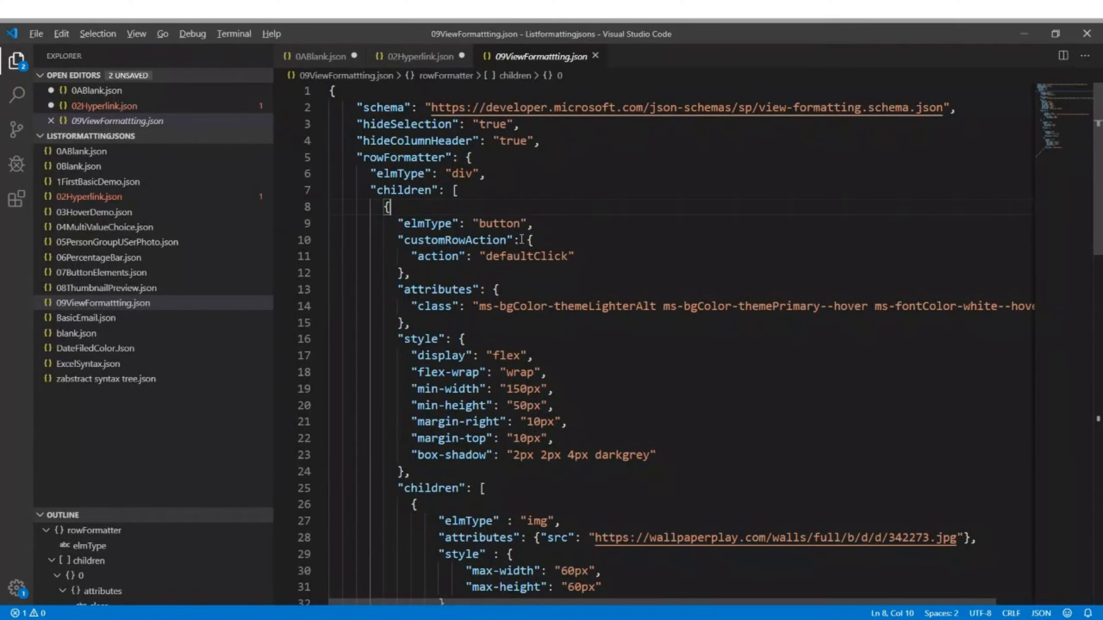
Switch to the PowerPoint slide show and advance to the Other tokens slide
key("alt+Tab")
key("alt+Tab")
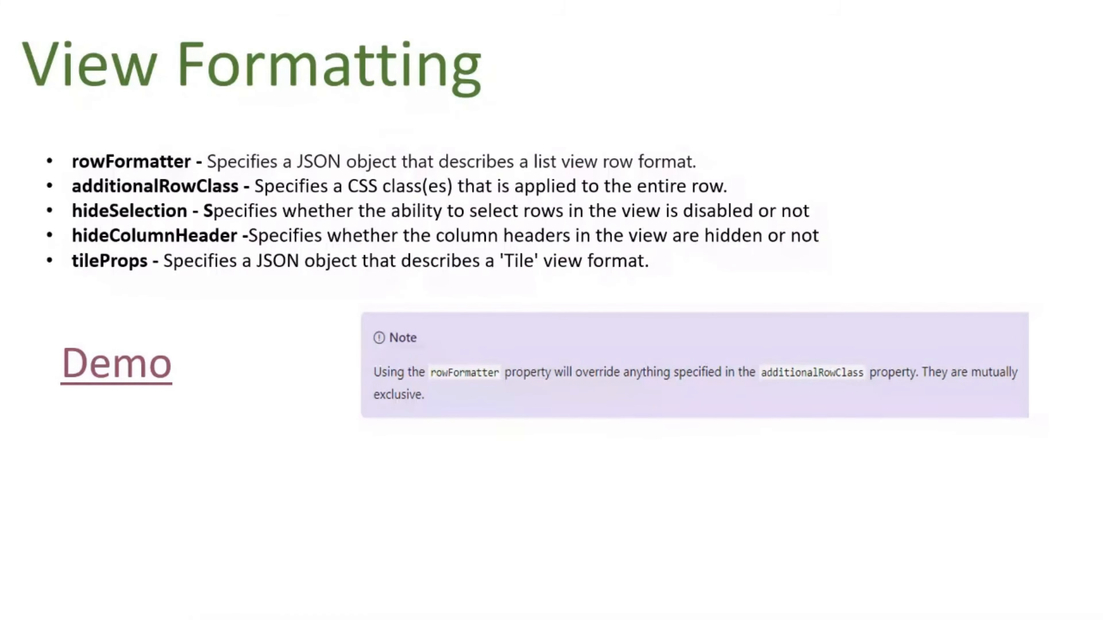
key("Right")
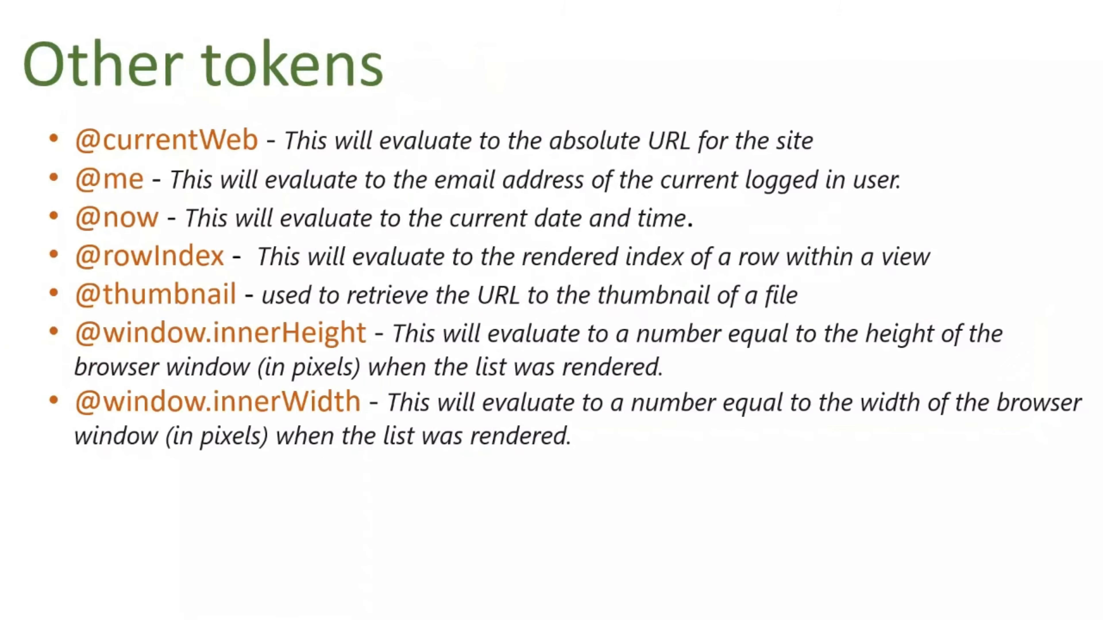